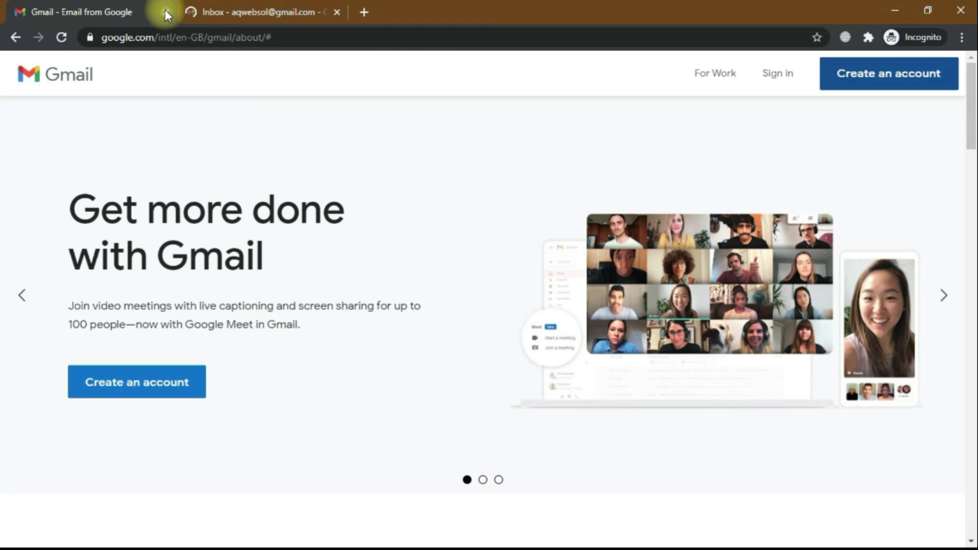
Step: Close the 'Gmail - Email from Google' introduction tab, keeping the Gmail inbox tab
left_click(165, 13)
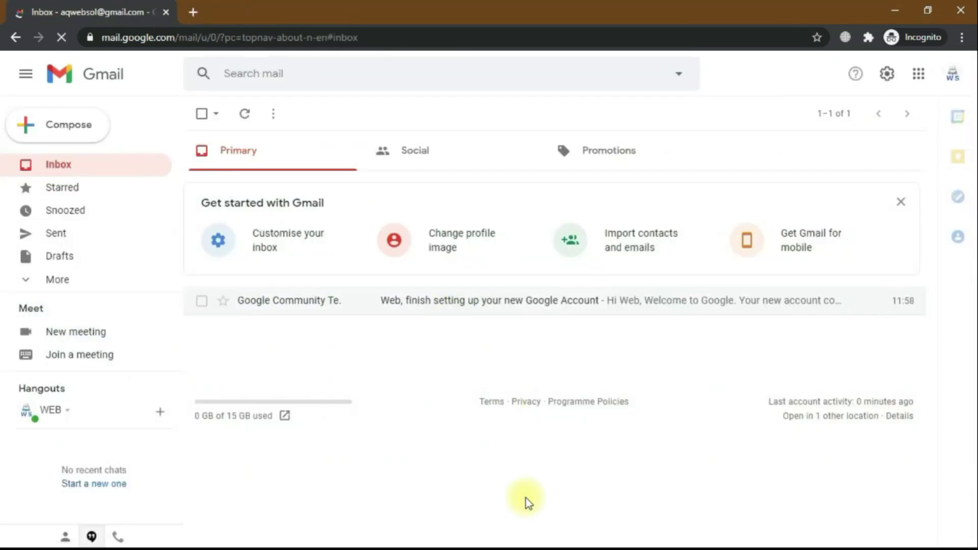
Step: Load godaddy.com and open See Web Hosting Plans from the Hosting section
left_click(191, 31)
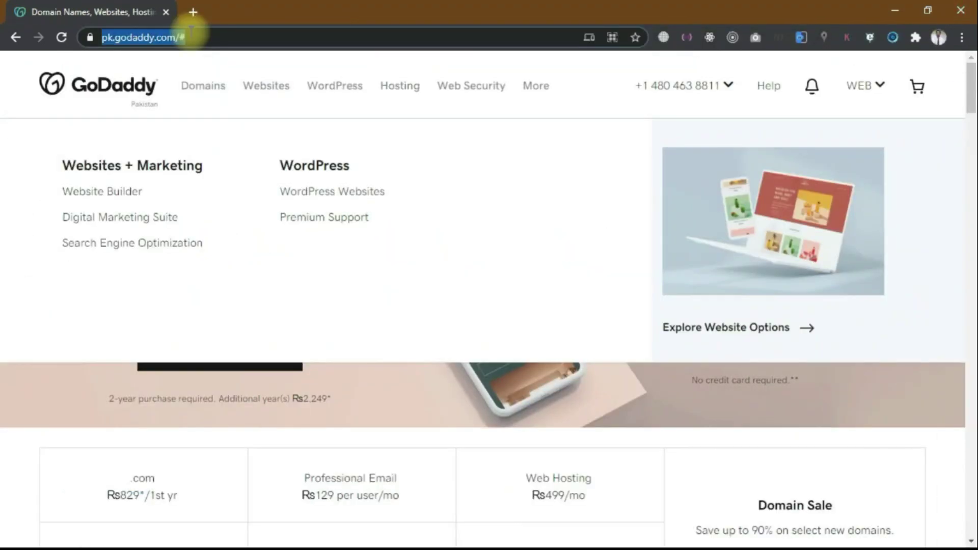
type("goda")
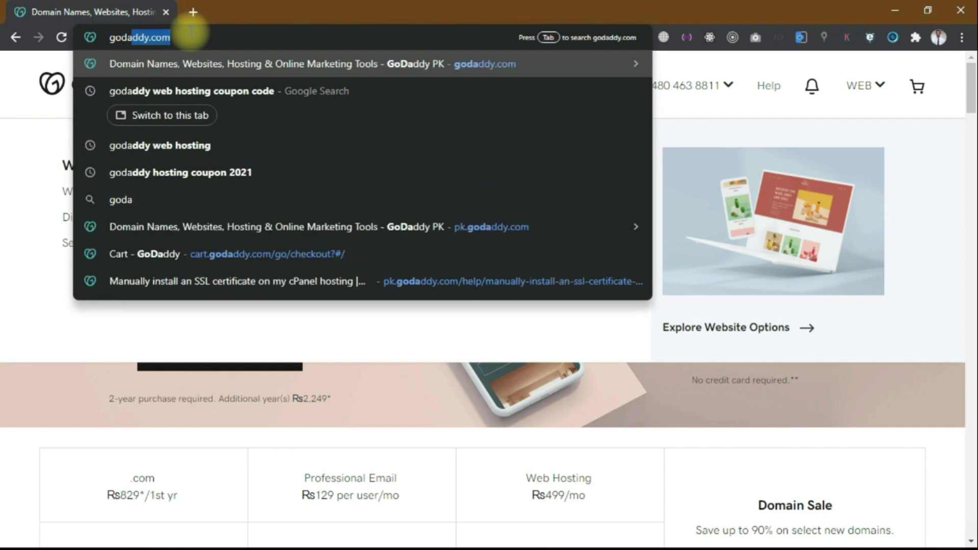
key("Return")
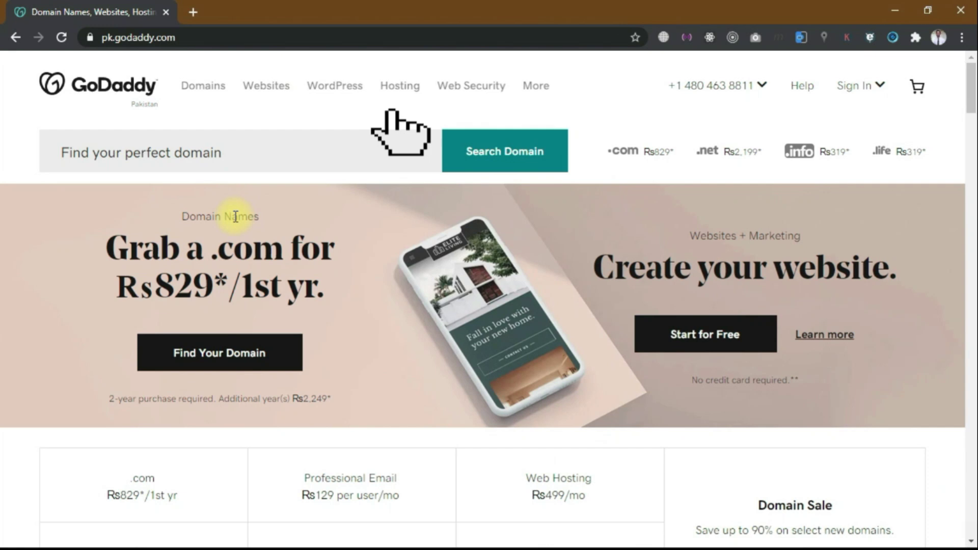
scroll(88, 371, "down", 3)
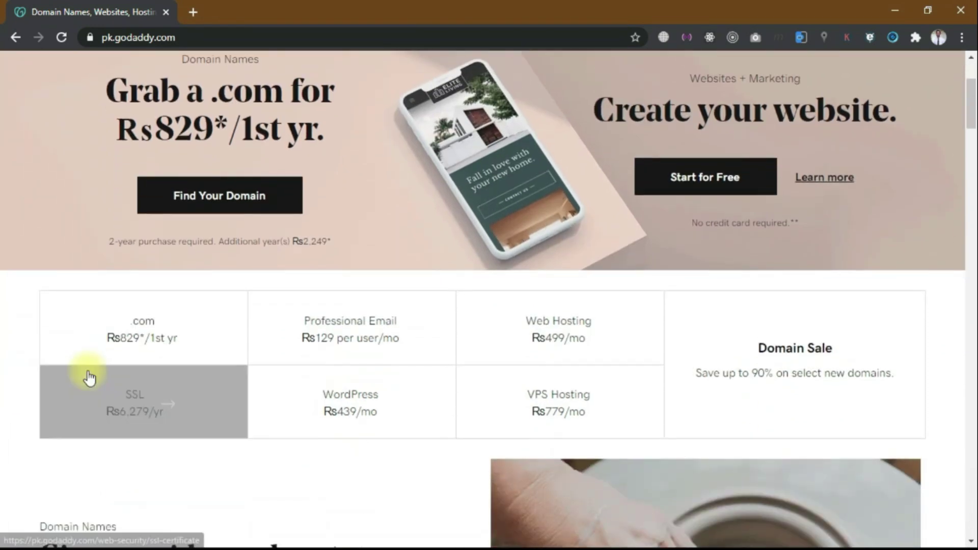
scroll(88, 376, "up", 1)
scroll(88, 371, "down", 12)
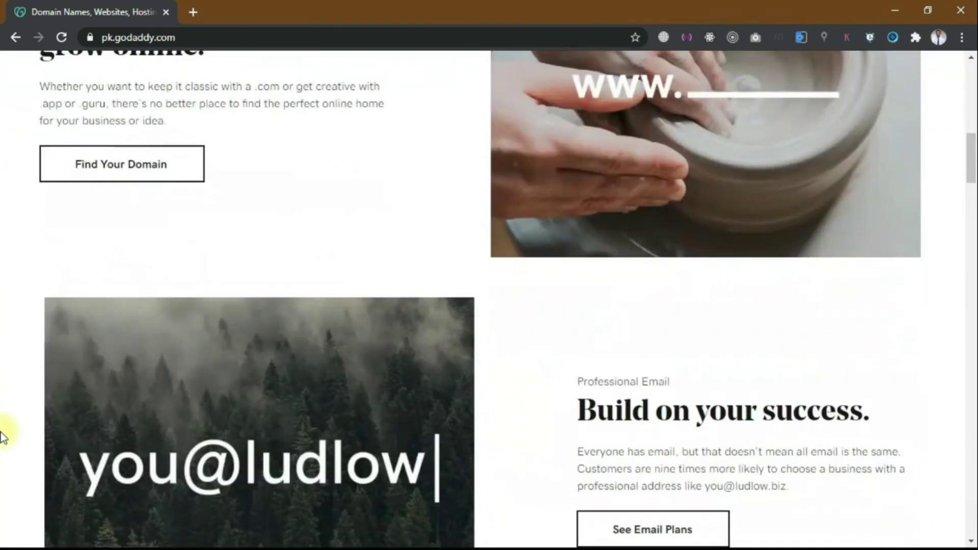
scroll(2, 436, "down", 12)
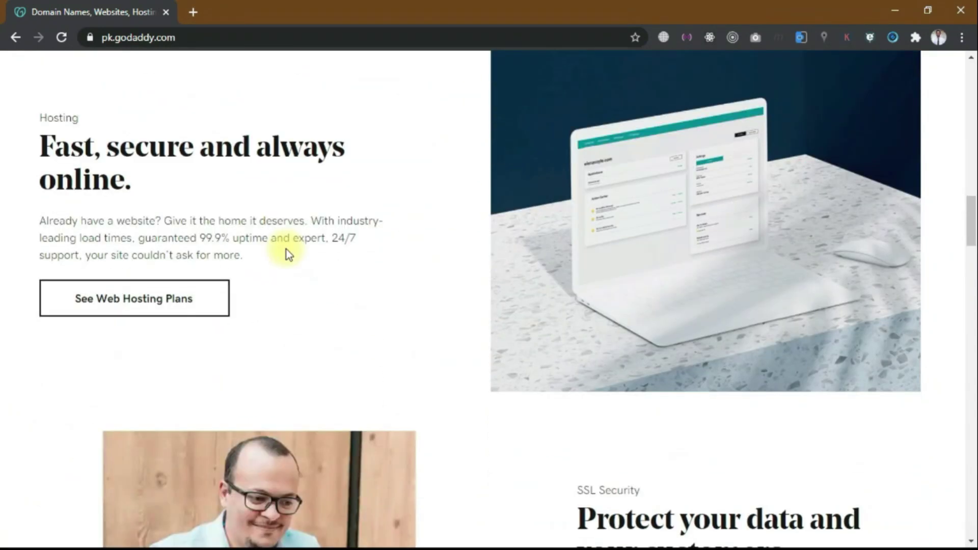
left_click(155, 307)
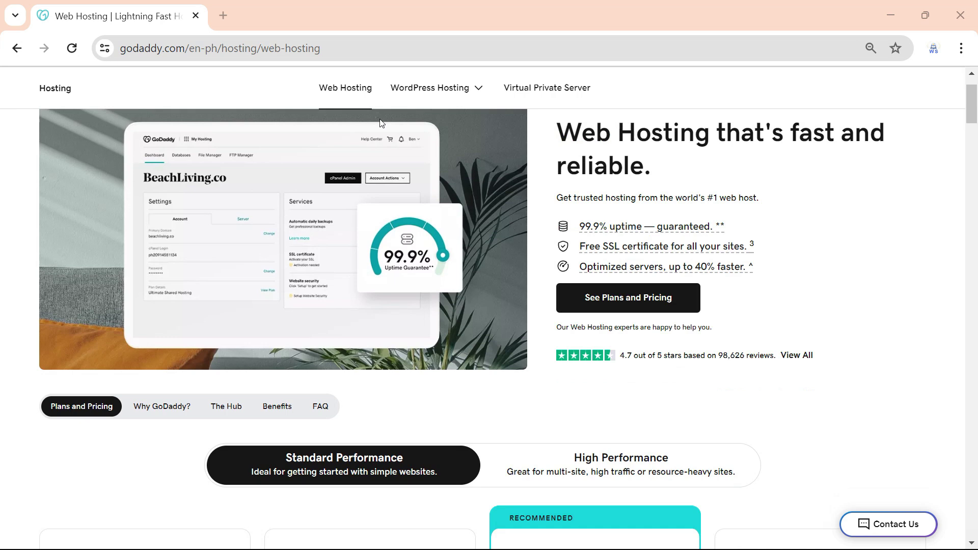
scroll(380, 122, "down", 2)
Step: Buy Web Hosting Economy on a 12-month term and continue to the cart
scroll(372, 173, "up", 2)
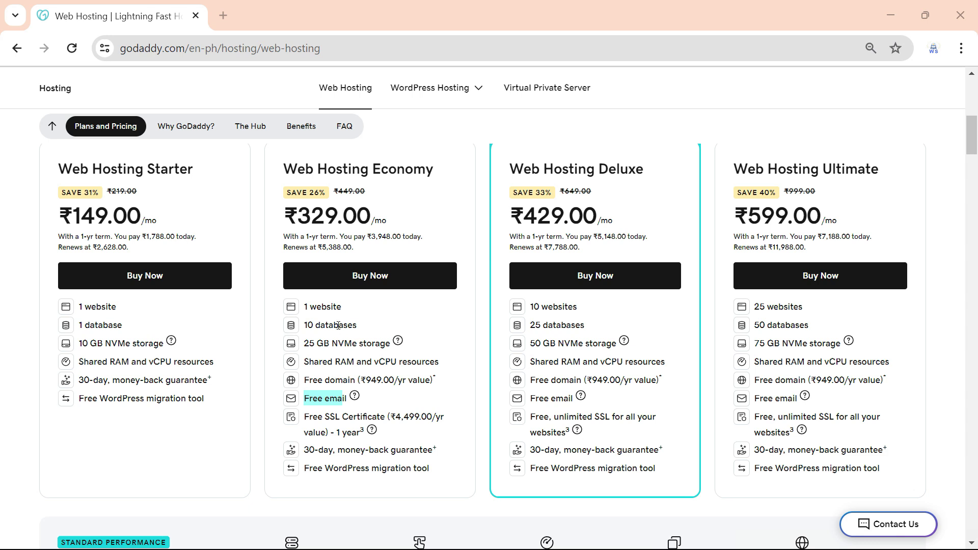
left_click(341, 279)
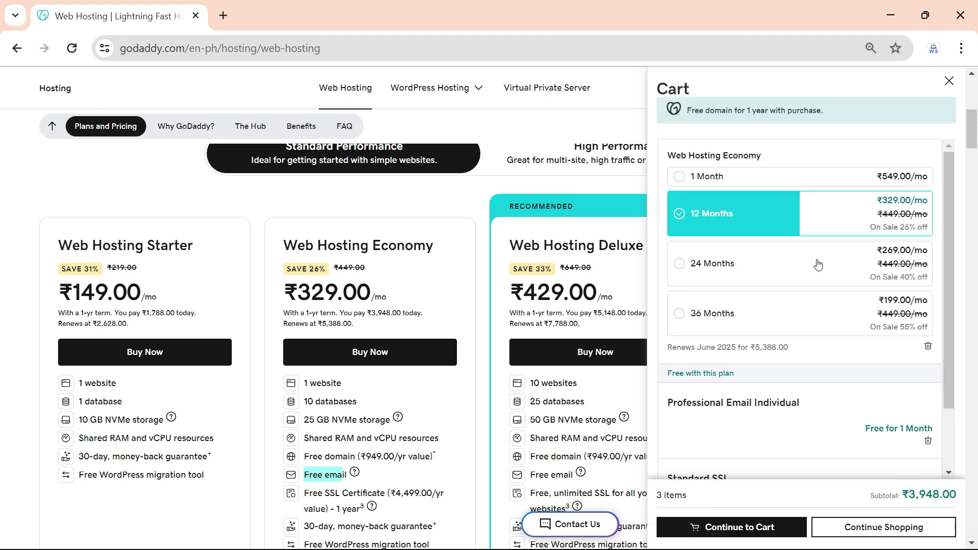
scroll(861, 240, "down", 2)
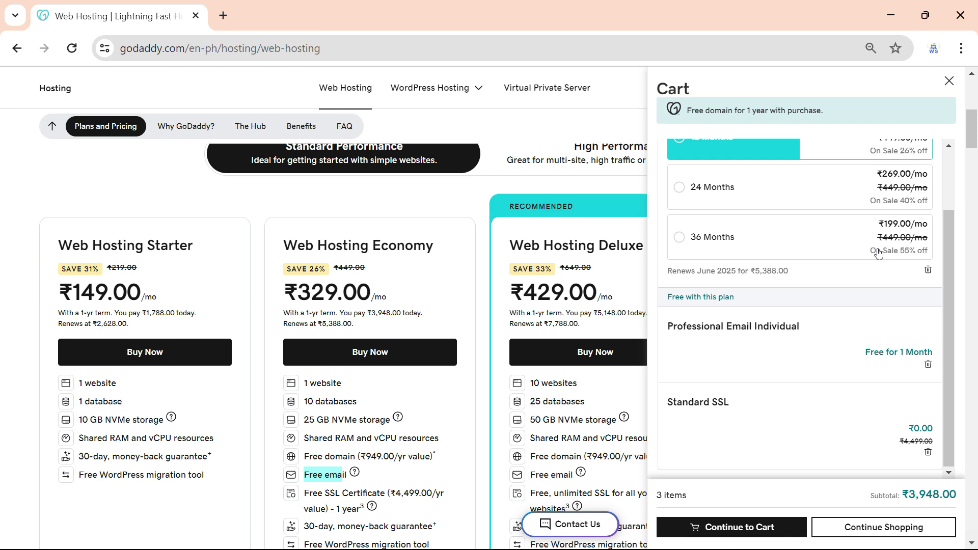
left_click(687, 528)
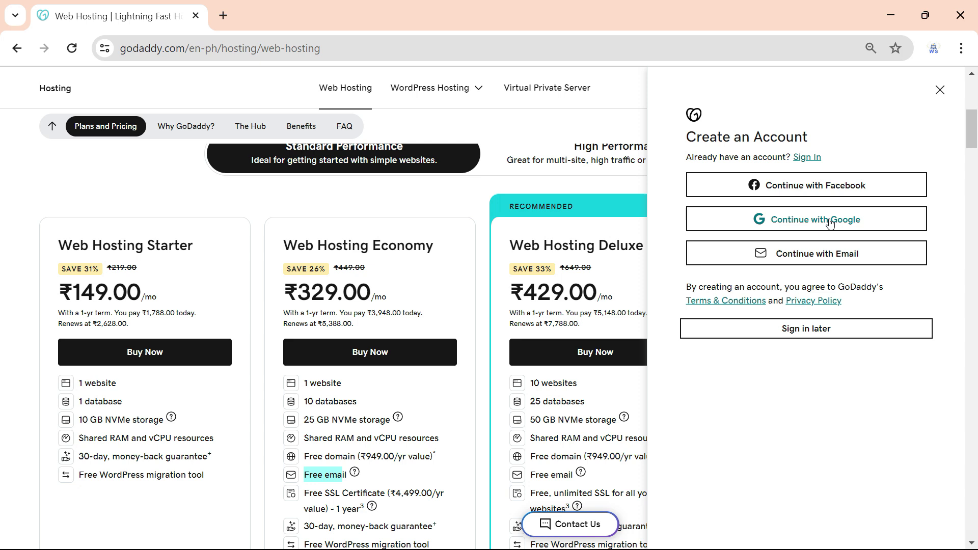
Step: Sign in to GoDaddy with Continue with Google, choosing the Google account
left_click(830, 224)
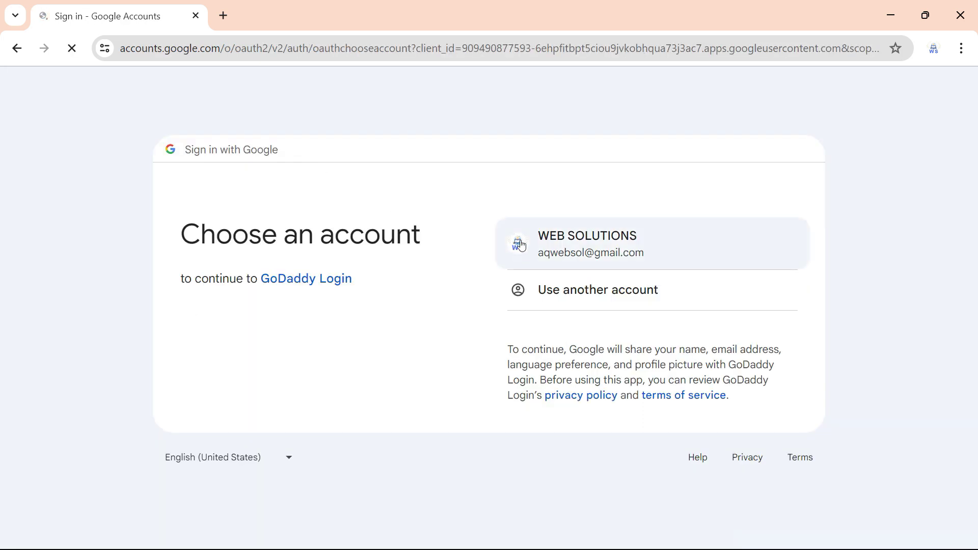
left_click(539, 244)
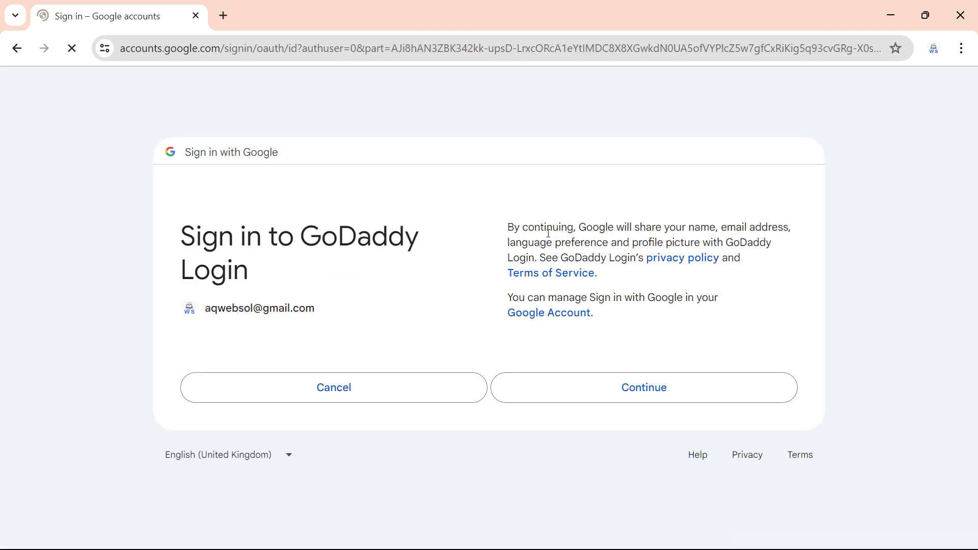
left_click(661, 393)
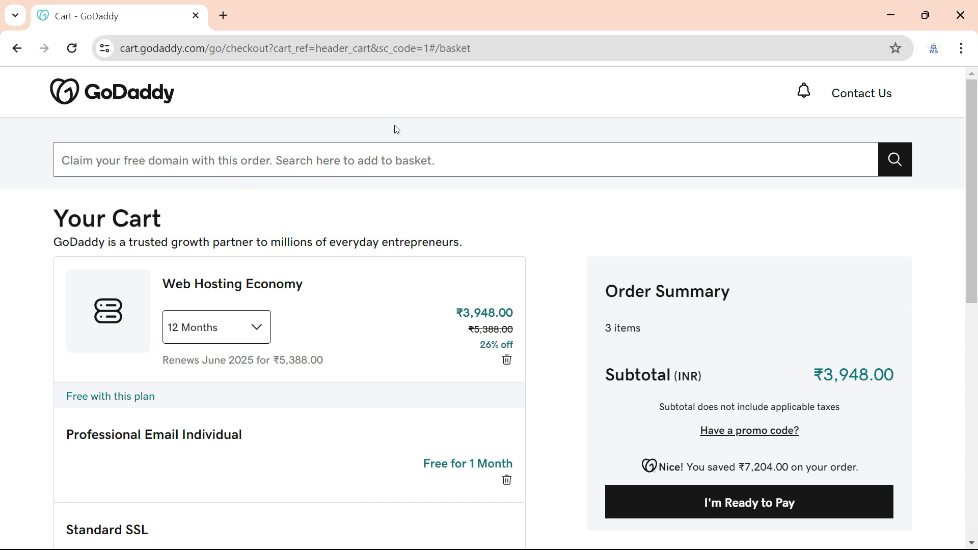
Step: Delete the Standard SSL item, leaving 2 items at ₹3,948.00 in the cart
scroll(397, 129, "down", 7)
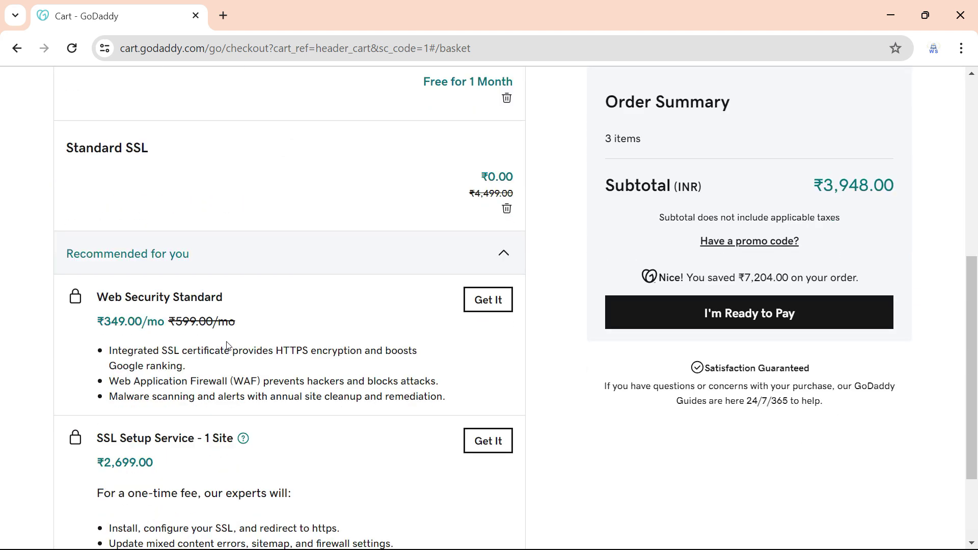
left_click(507, 210)
scroll(428, 299, "up", 3)
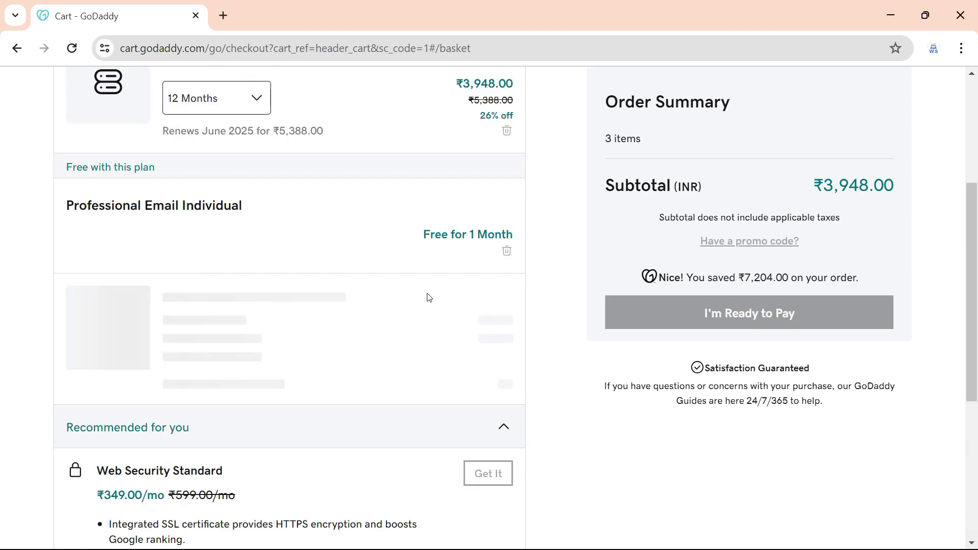
scroll(277, 255, "up", 5)
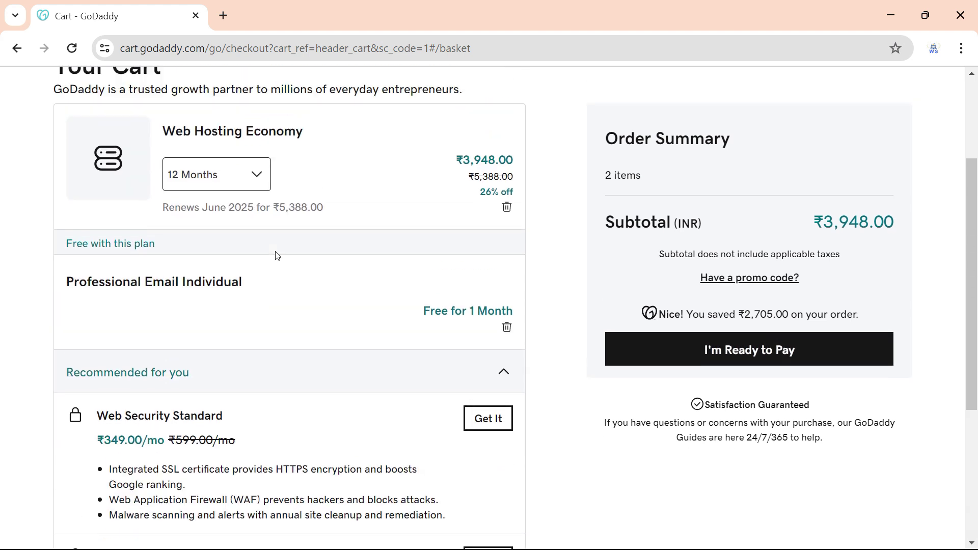
scroll(277, 255, "down", 6)
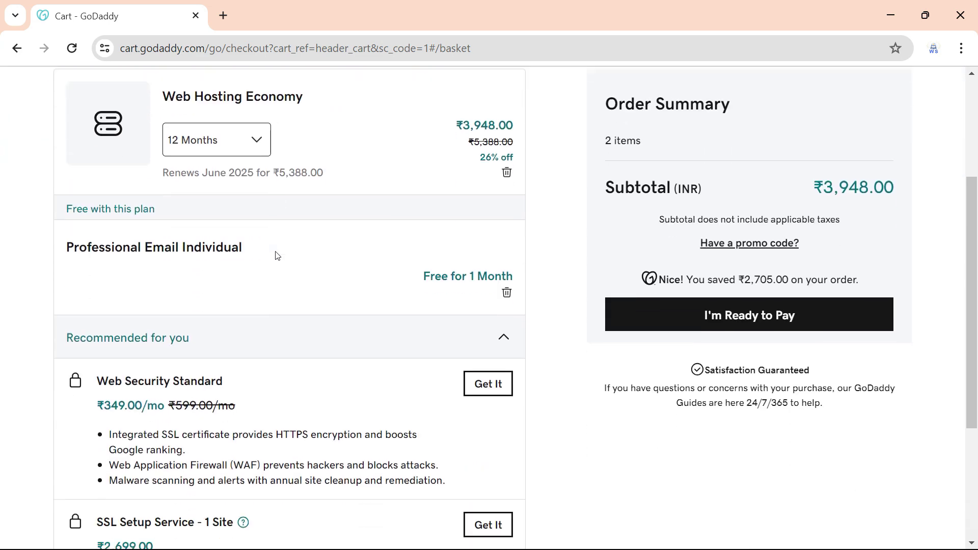
scroll(277, 255, "up", 4)
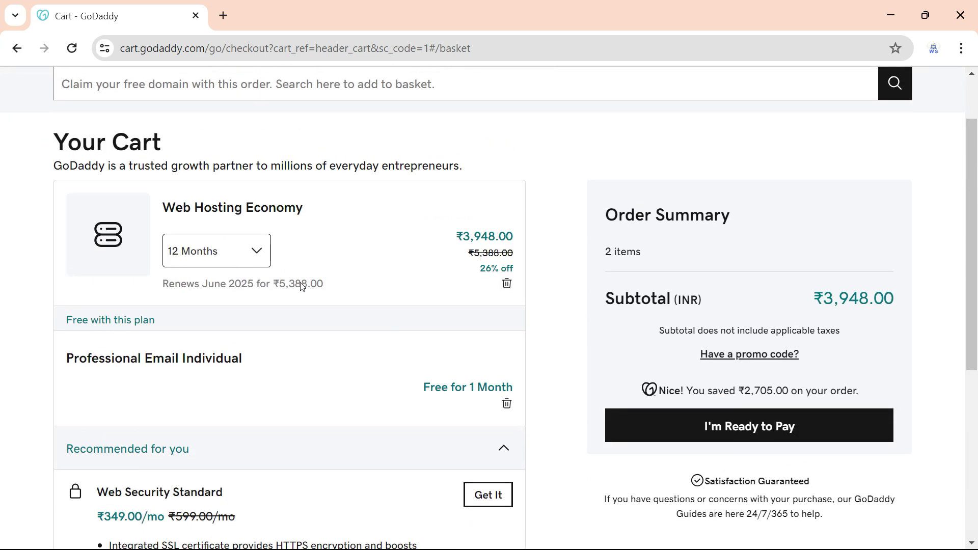
scroll(263, 154, "up", 2)
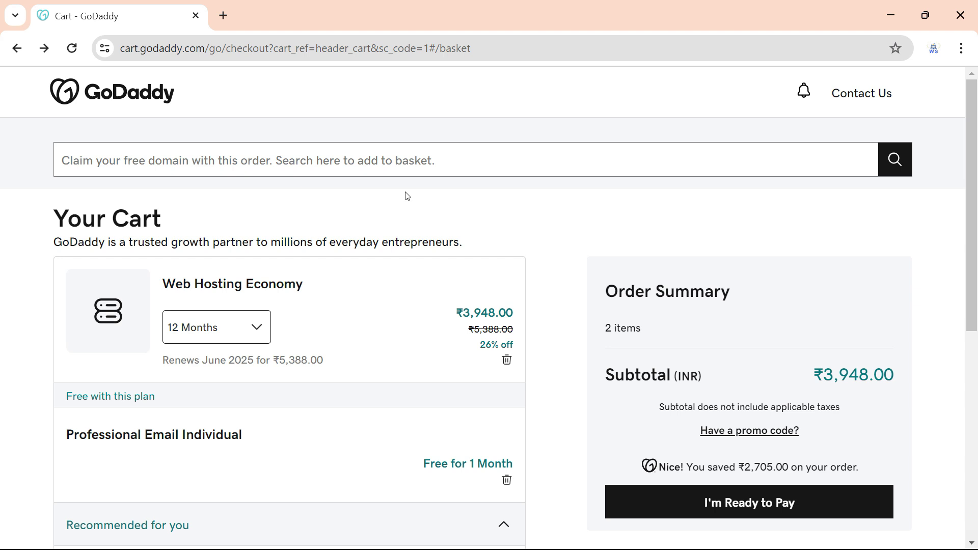
scroll(200, 214, "down", 3)
scroll(258, 183, "up", 3)
Step: Search aqwebsol.com as the free domain, then add the suggested aq-websol.com instead
type("aqwebso")
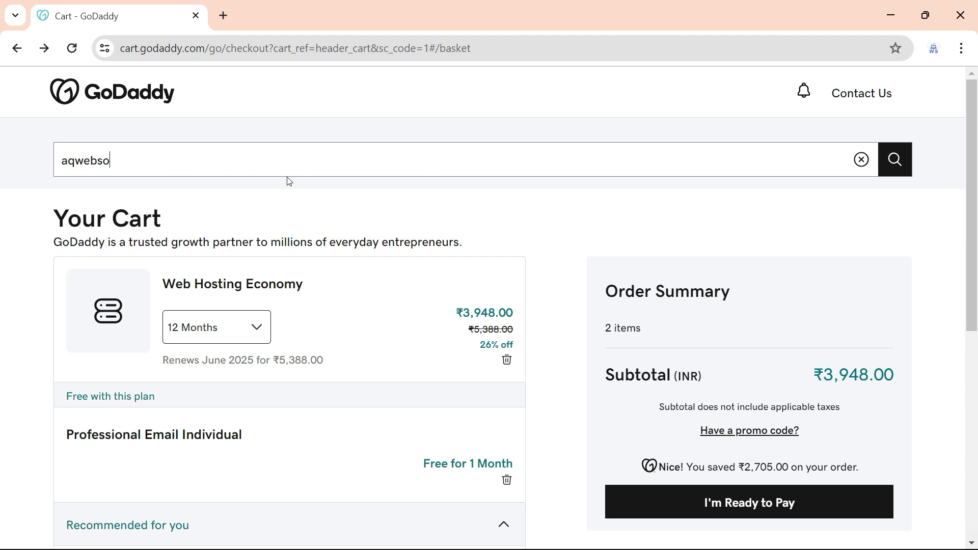
type("l.com")
key("Return")
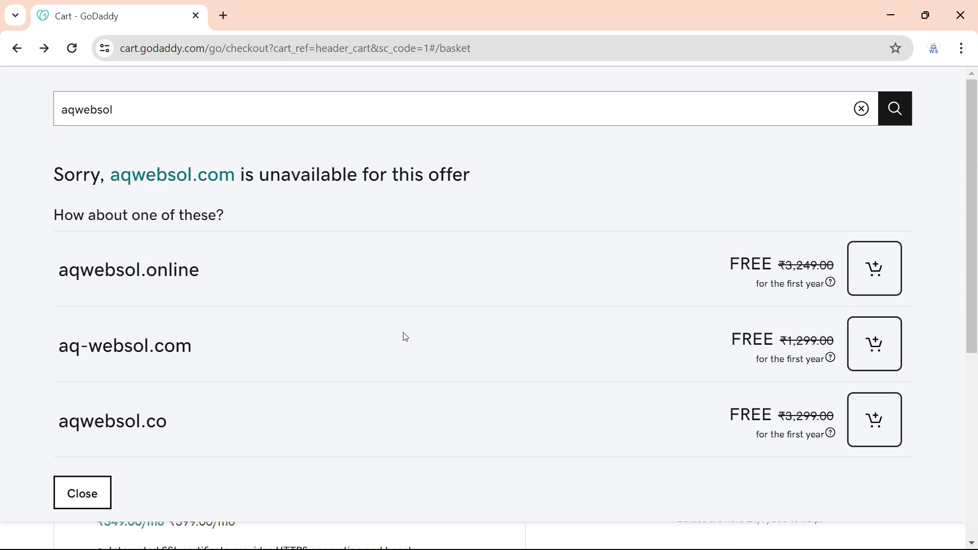
left_click(868, 345)
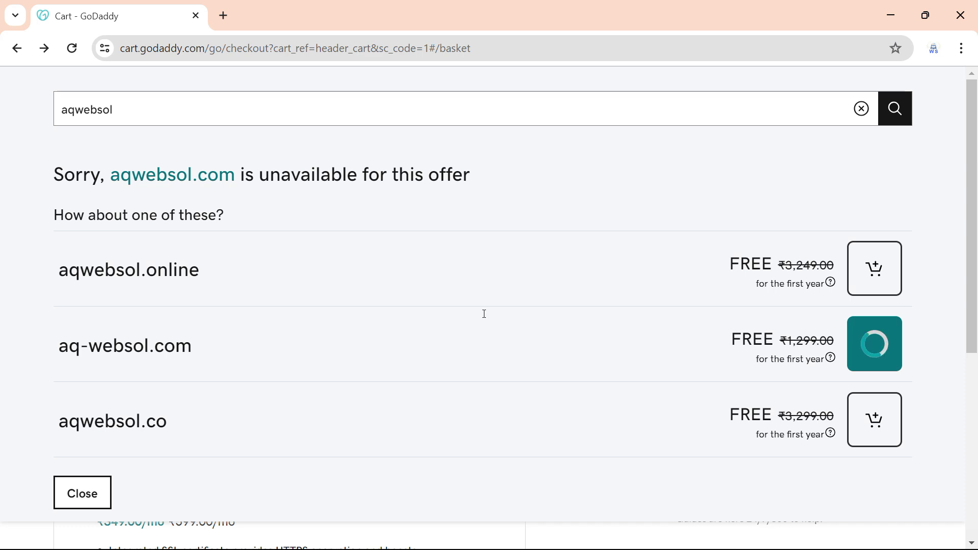
Step: Turn on Full Domain Protection and change aq-websol.com registration from 5 years to 1 year
scroll(481, 296, "down", 2)
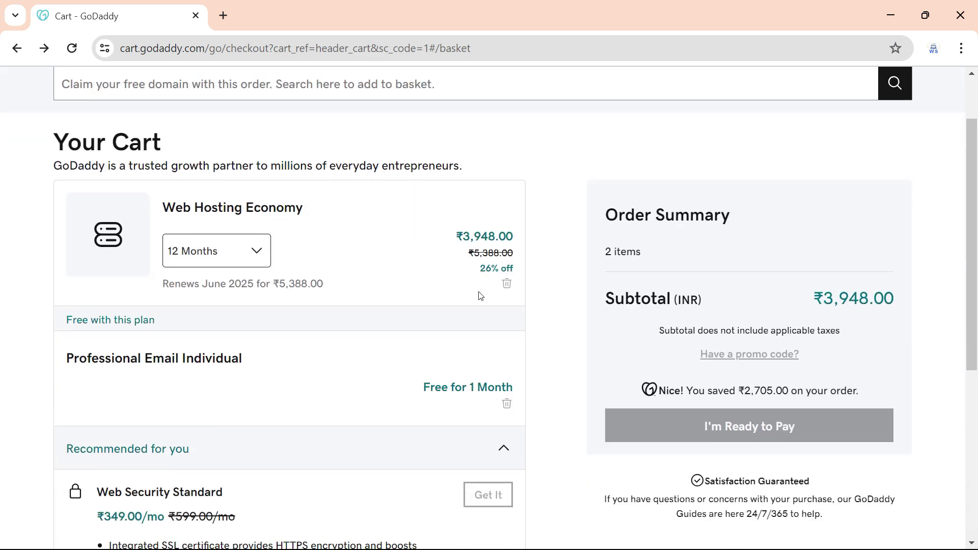
scroll(481, 297, "down", 2)
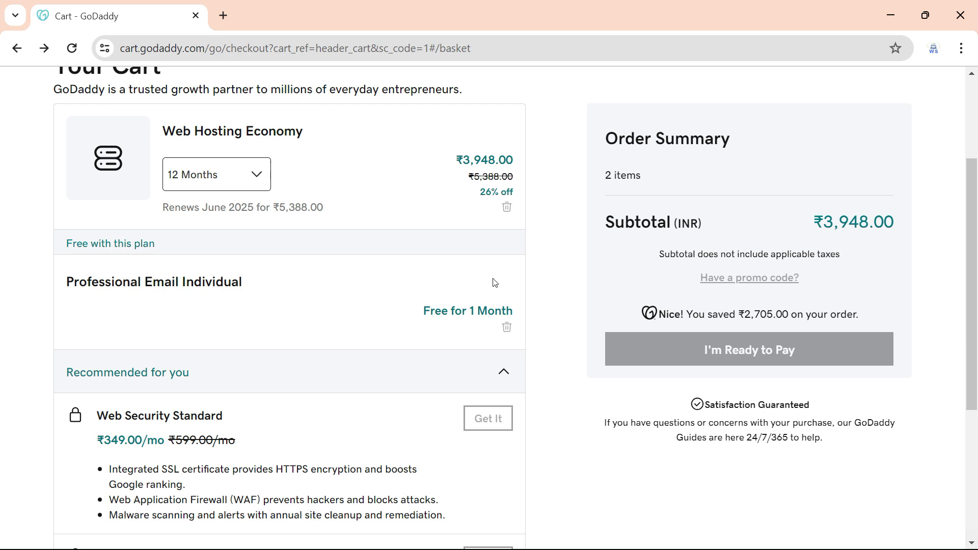
scroll(614, 282, "up", 2)
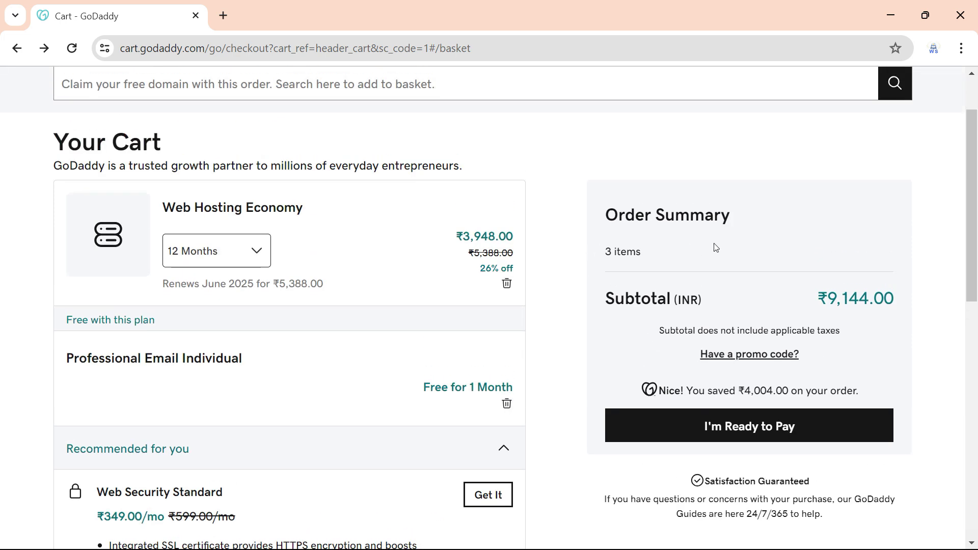
scroll(549, 273, "down", 2)
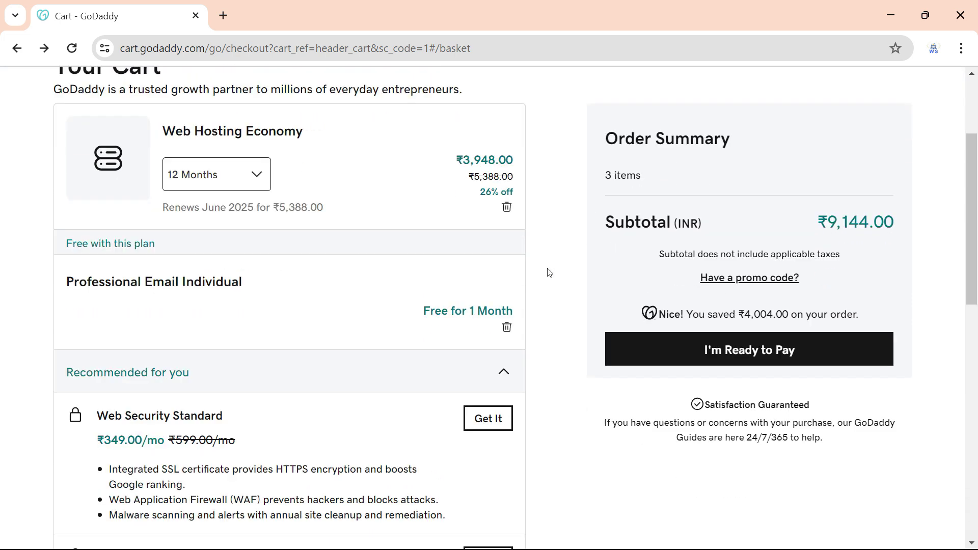
scroll(549, 273, "down", 10)
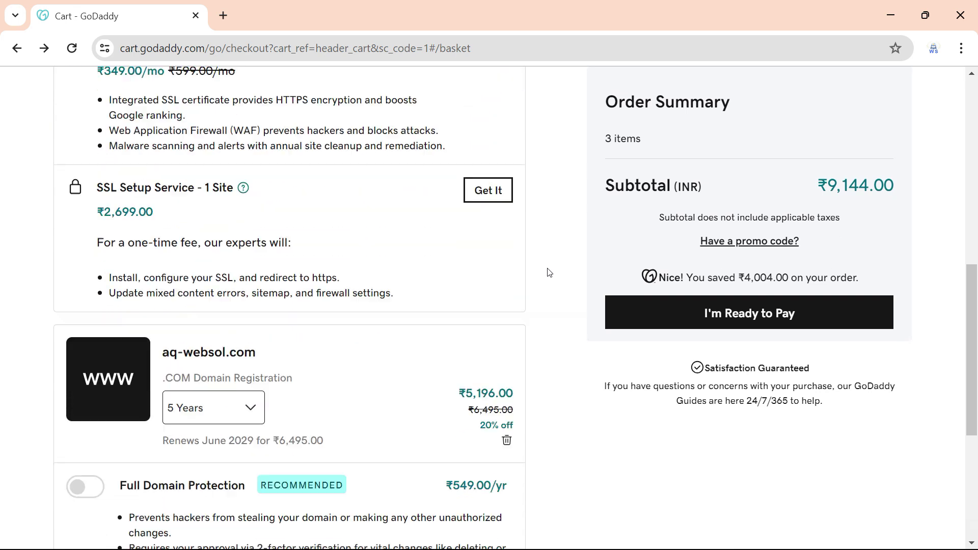
scroll(530, 276, "down", 3)
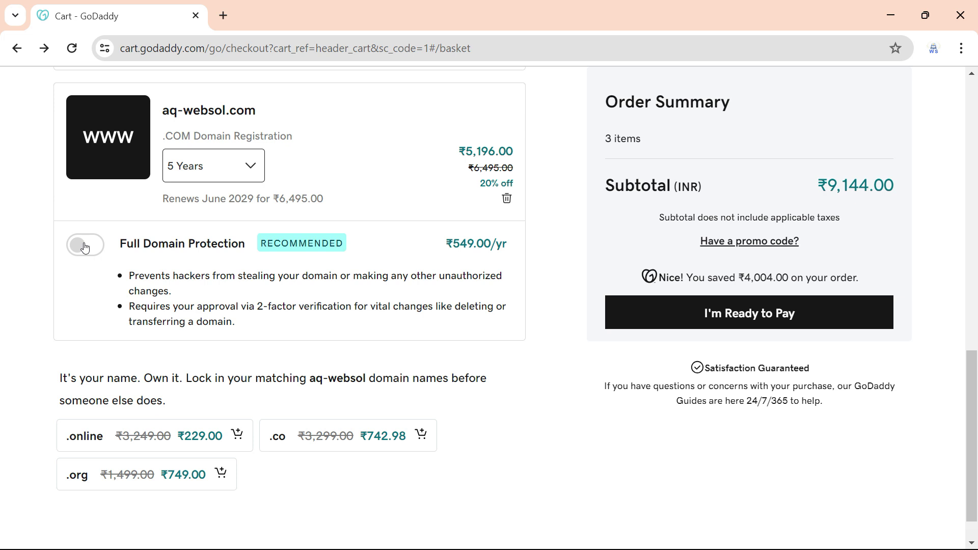
left_click(85, 247)
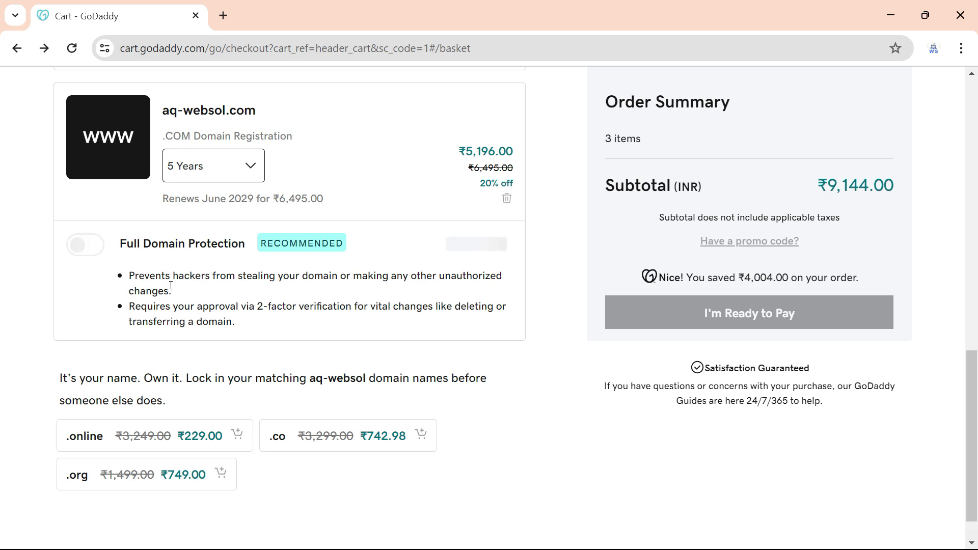
scroll(354, 335, "up", 2)
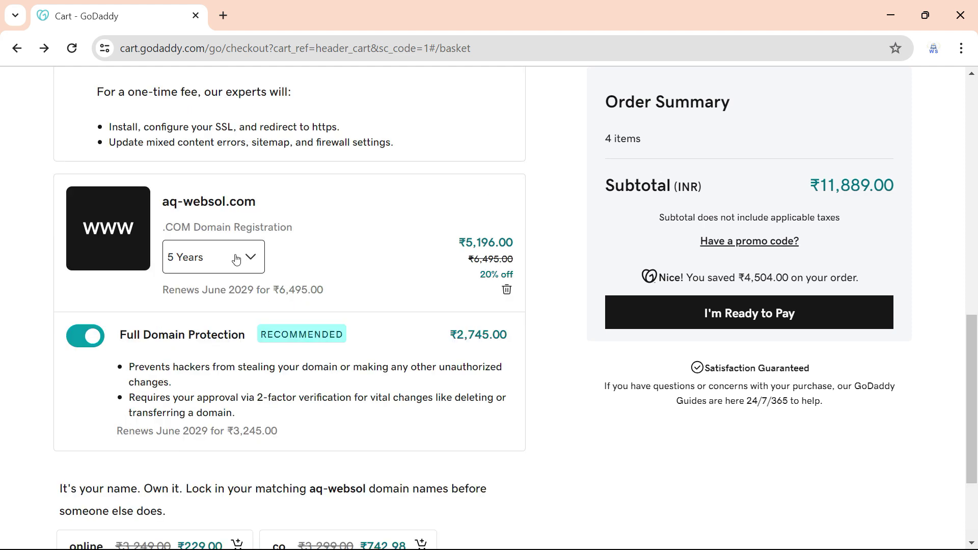
left_click(236, 258)
left_click(218, 288)
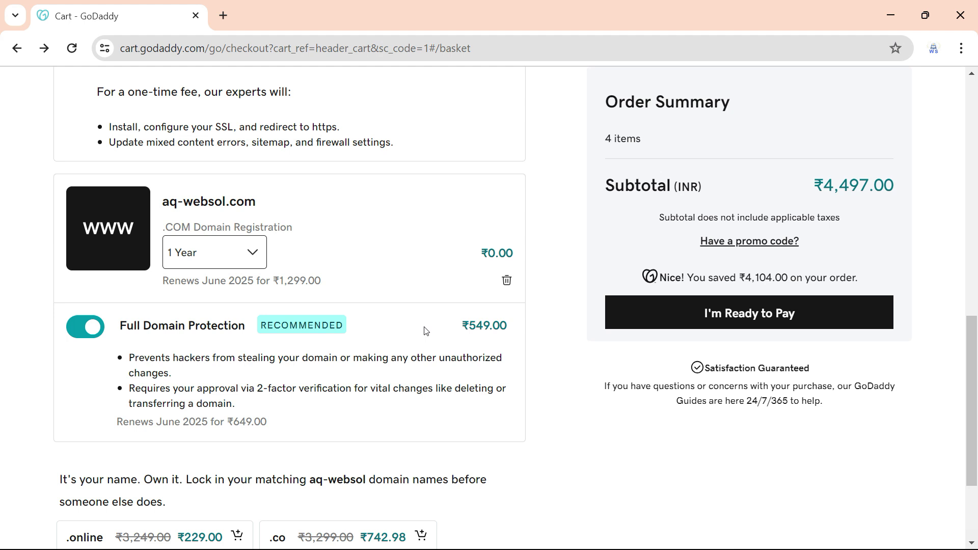
Step: Reveal the promo code entry field in the cart
scroll(371, 298, "down", 1)
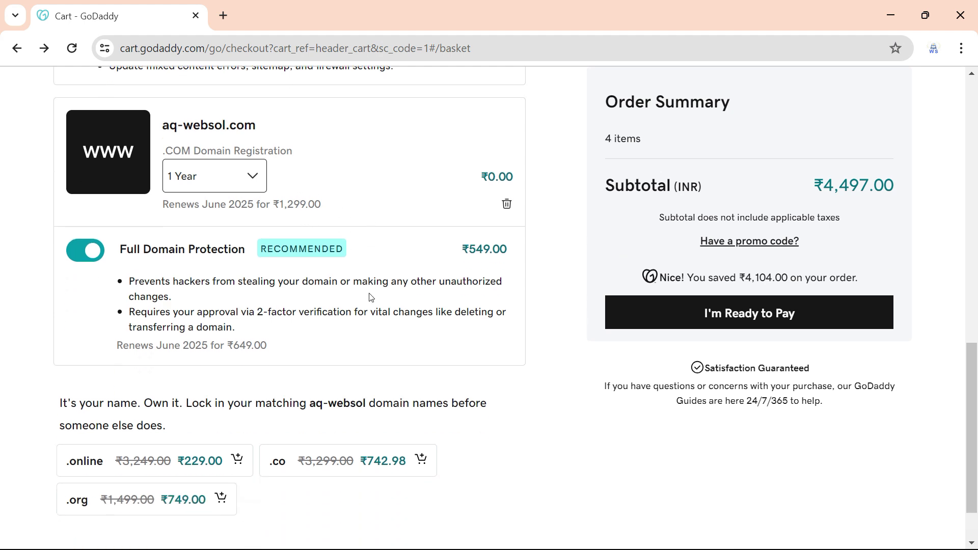
scroll(370, 298, "down", 1)
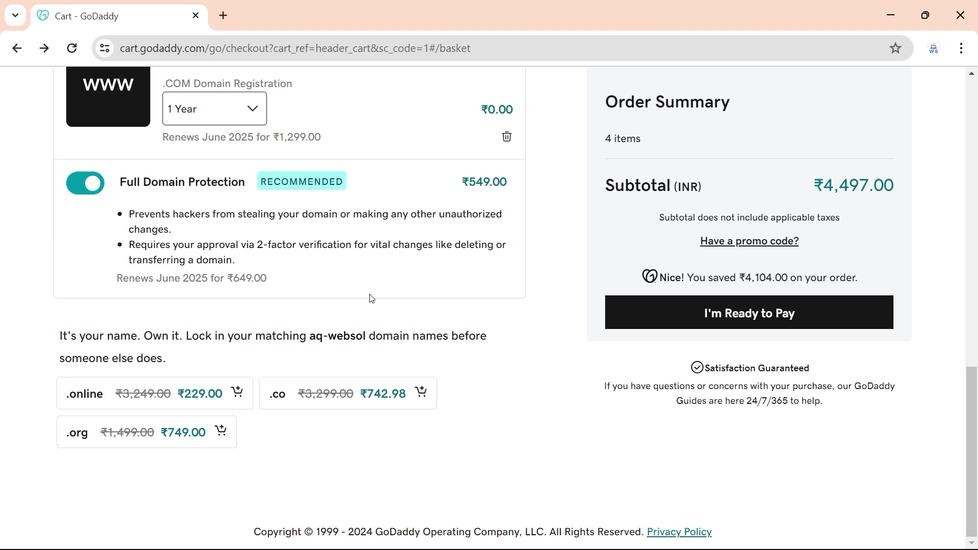
scroll(370, 297, "up", 3)
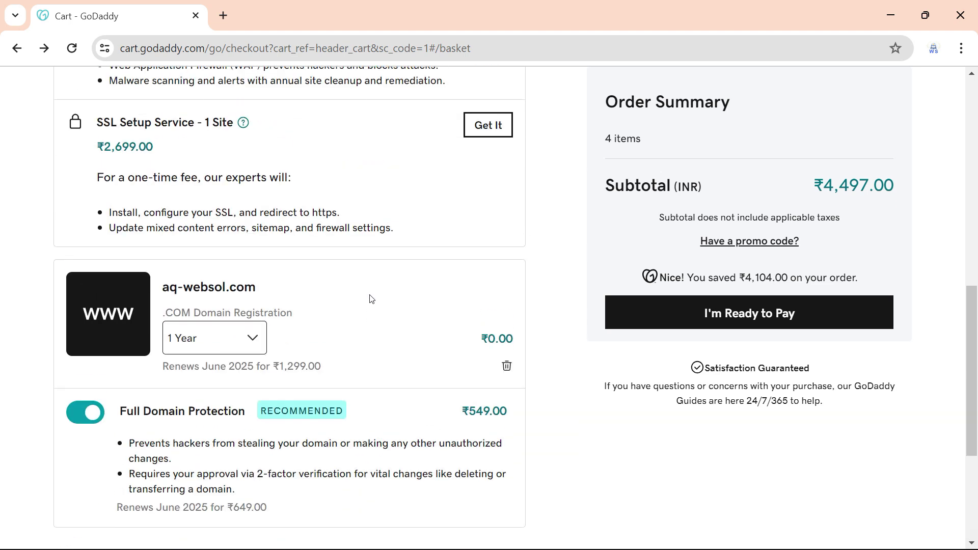
scroll(371, 299, "up", 3)
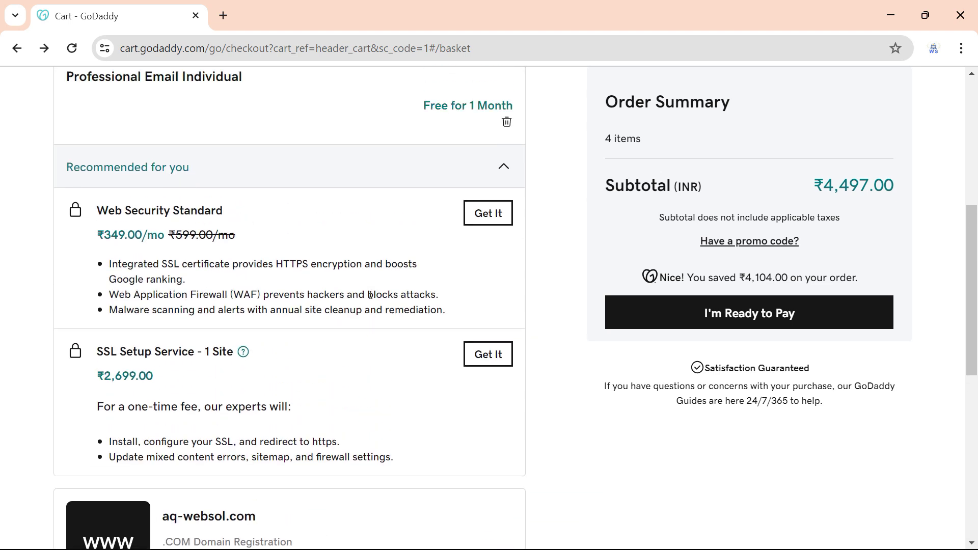
scroll(371, 297, "up", 4)
scroll(372, 298, "down", 1)
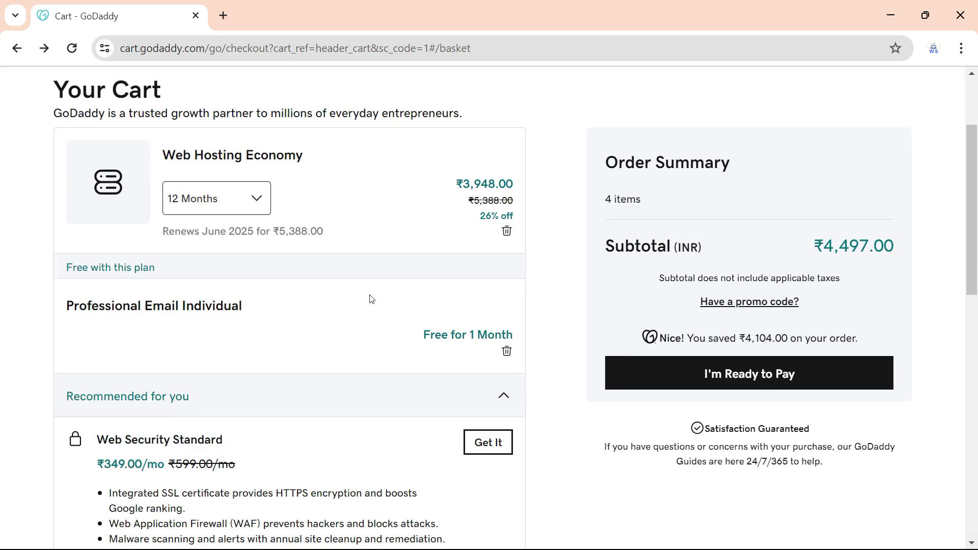
scroll(919, 415, "up", 1)
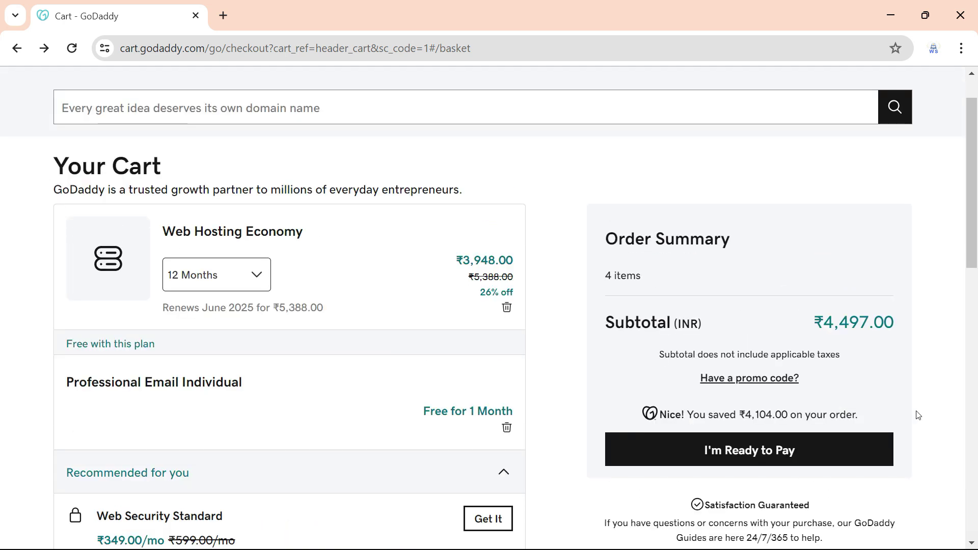
left_click(746, 380)
left_click(721, 402)
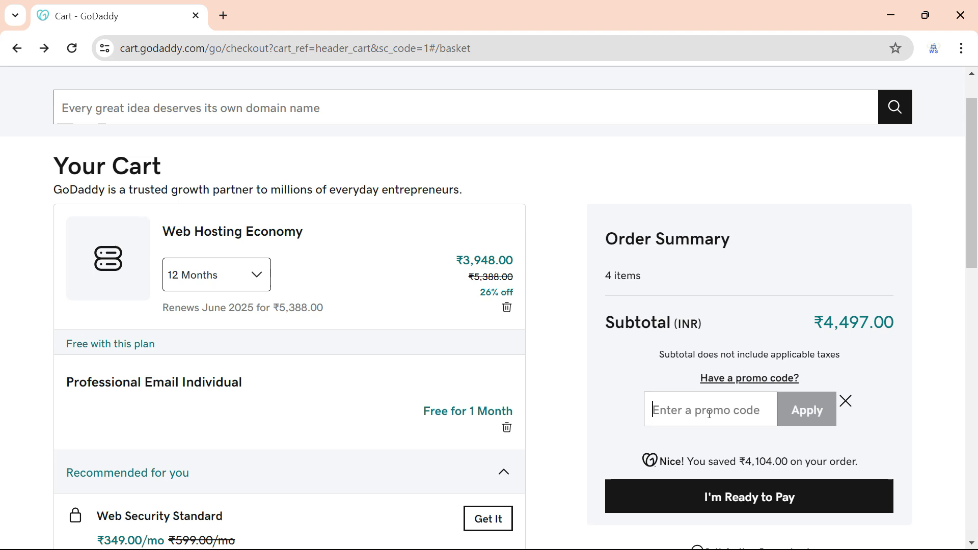
Step: Search 'godaddy 88% off hosting coupons' in a new tab
left_click(224, 16)
type("go")
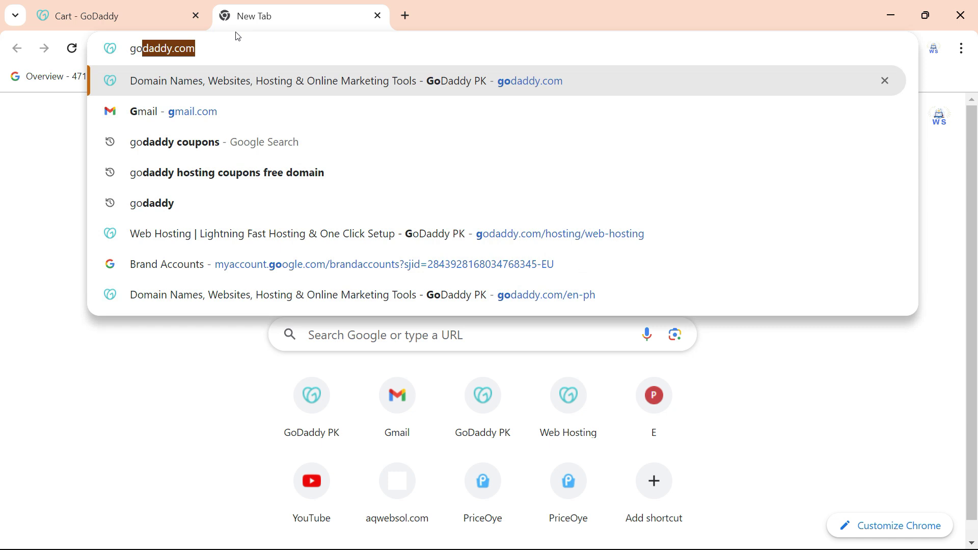
type("daddy")
key("BackSpace")
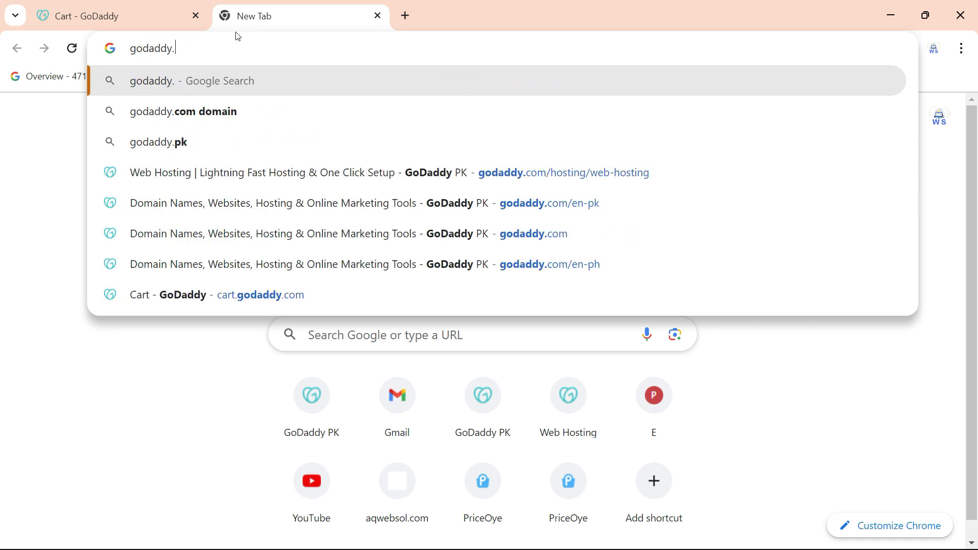
type("88")
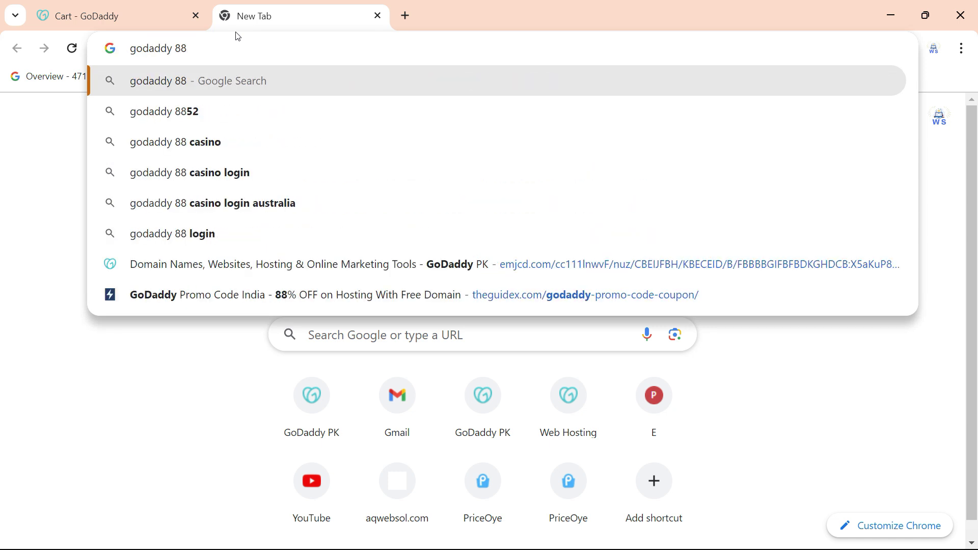
type("% off ")
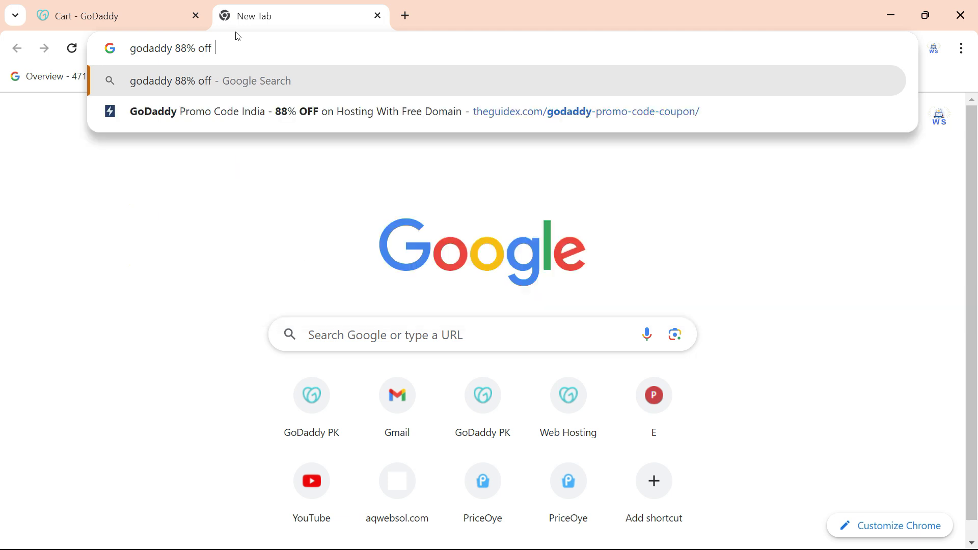
type("hosting ")
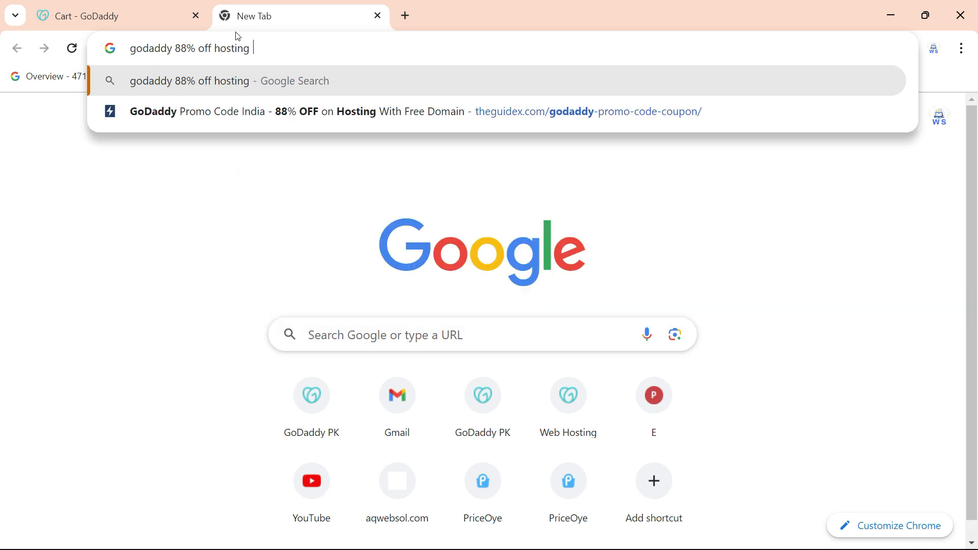
type("coupons")
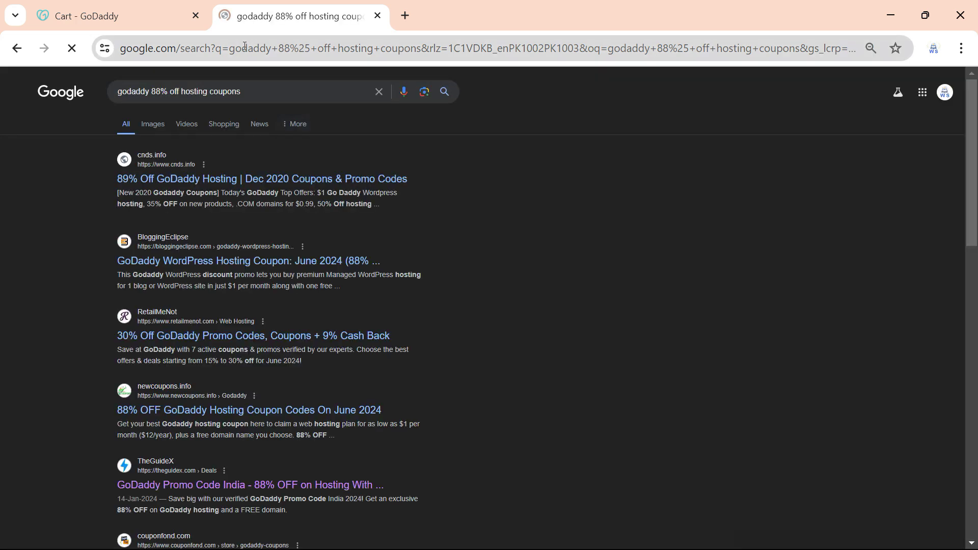
Step: Open the newcoupons.info result and reveal the MIGRATE22 GoDaddy hosting coupon
scroll(346, 334, "down", 2)
right_click(345, 335)
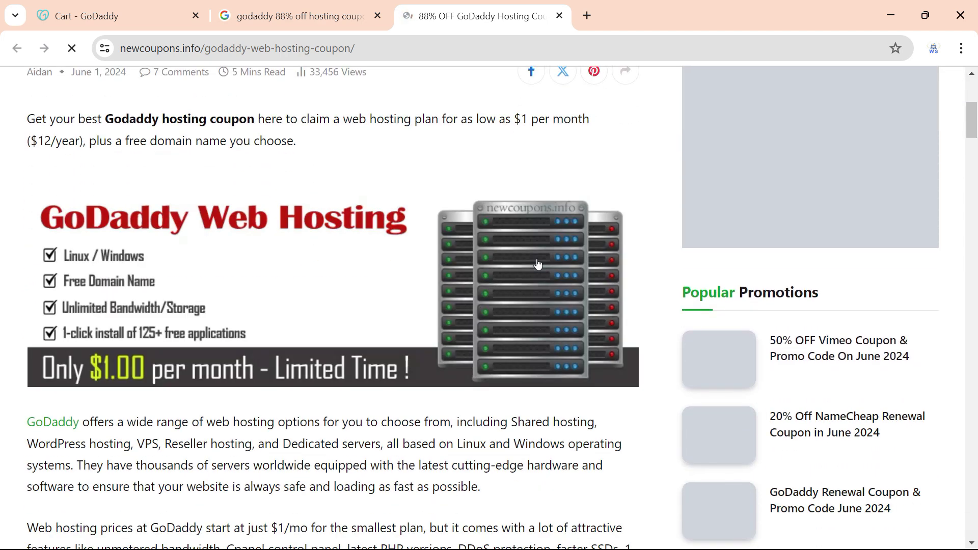
scroll(538, 264, "down", 10)
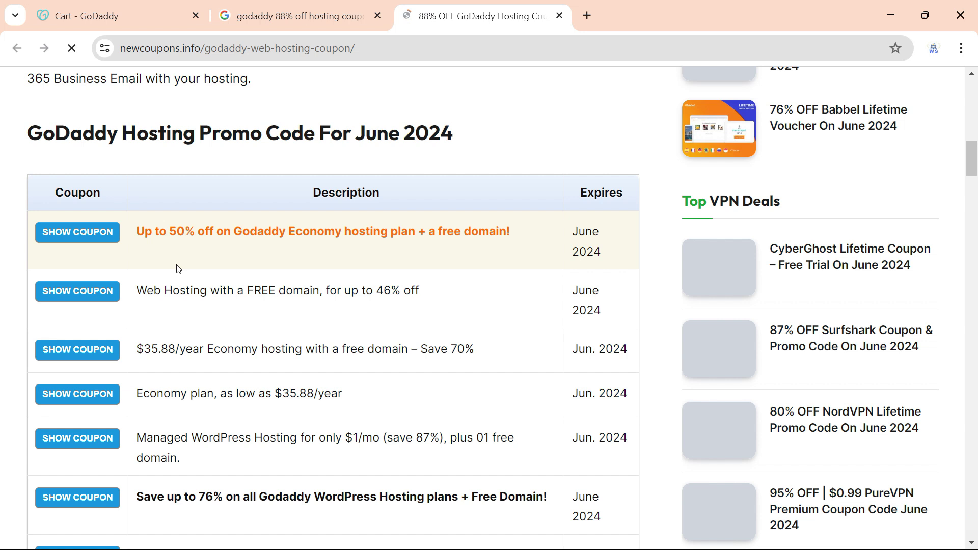
scroll(178, 269, "down", 1)
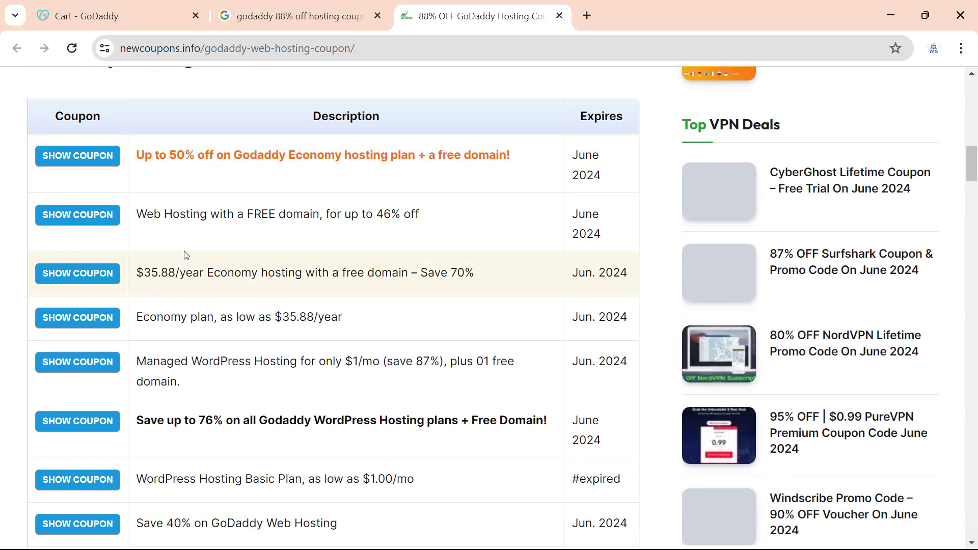
left_click(472, 164)
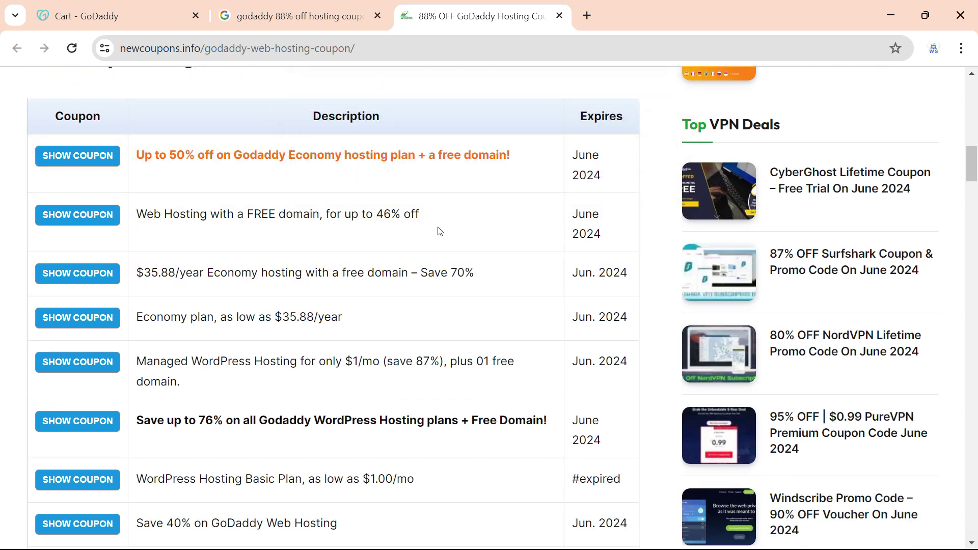
scroll(431, 247, "down", 1)
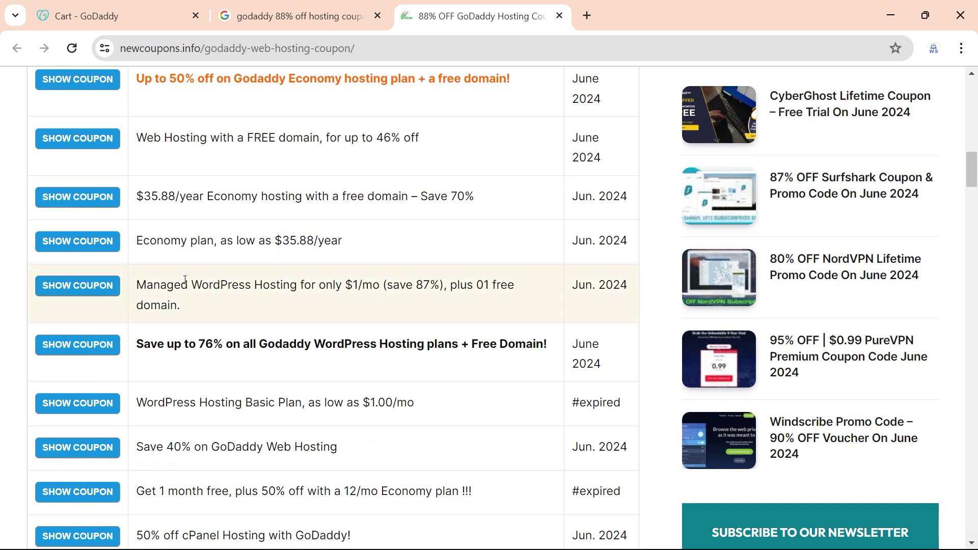
scroll(185, 279, "down", 1)
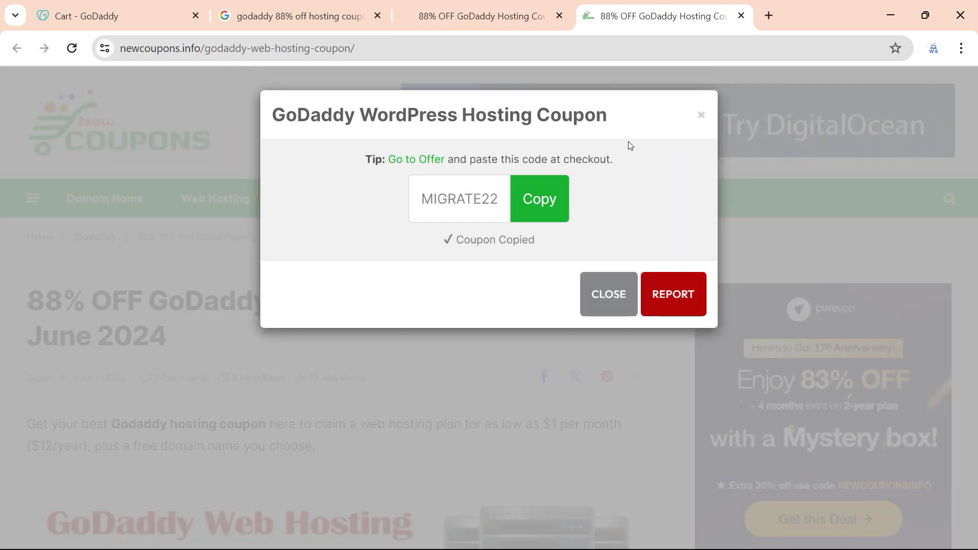
Step: Copy MIGRATE22, paste it into the GoDaddy cart's promo code box and apply it
left_click(544, 197)
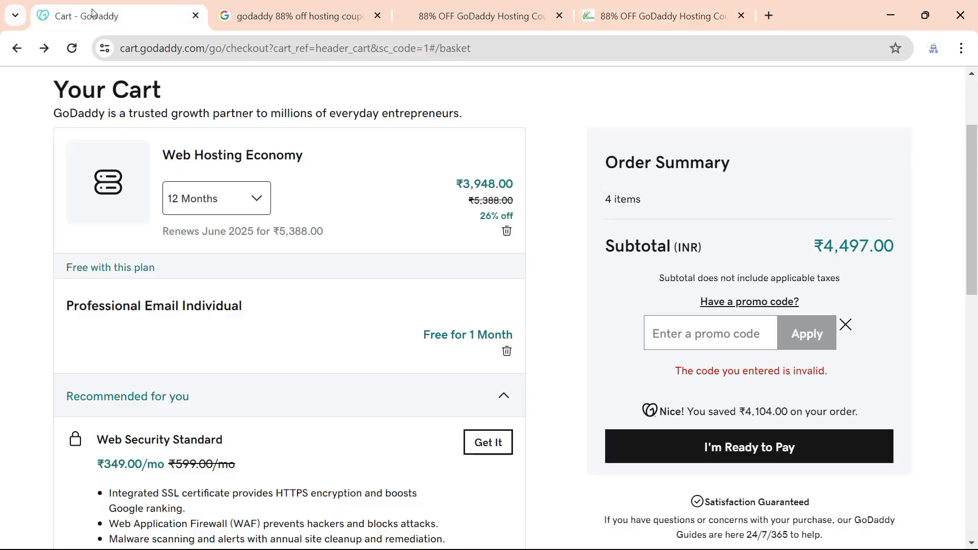
left_click(102, 3)
left_click(698, 337)
key("ctrl+v")
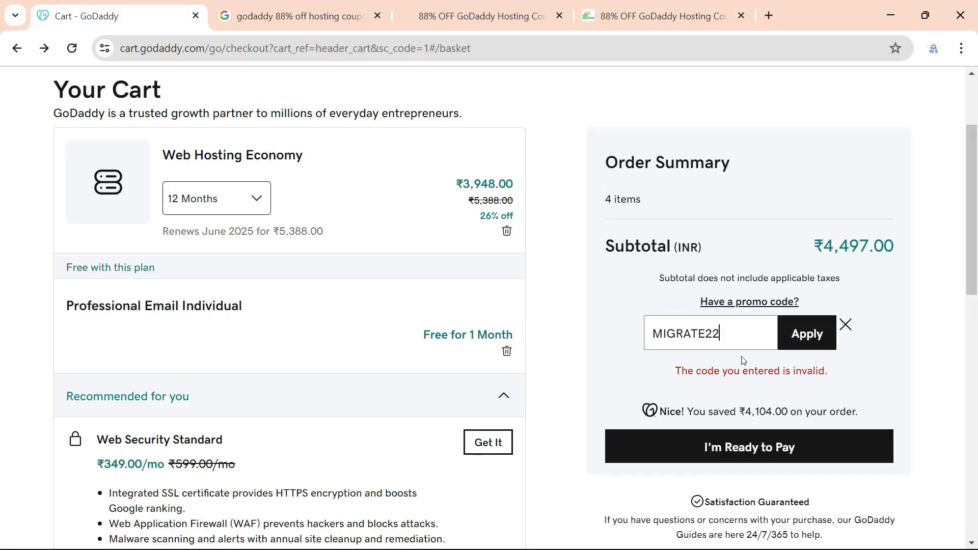
left_click(815, 334)
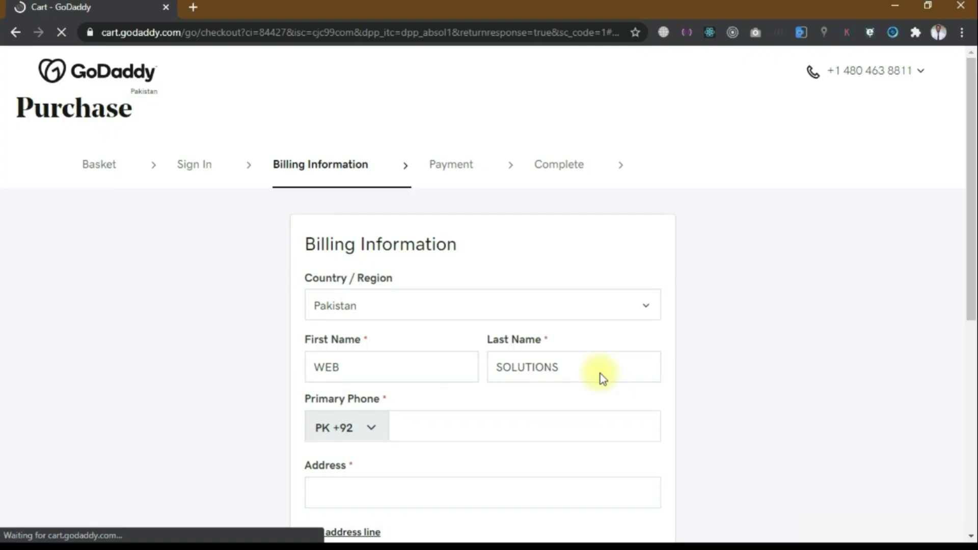
Step: Complete the purchase for Rs3,156 and open the GoDaddy order confirmation email
scroll(601, 374, "down", 2)
scroll(601, 374, "down", 1)
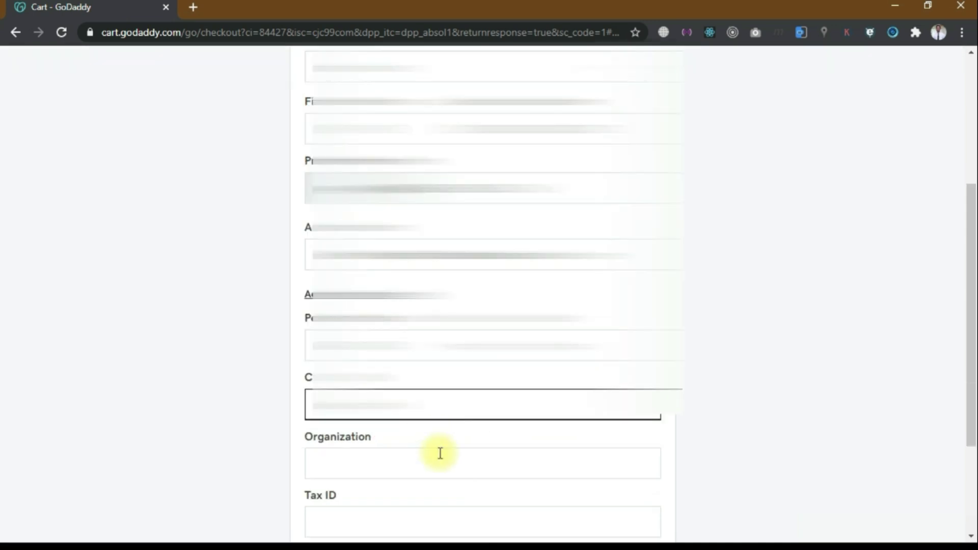
scroll(440, 453, "down", 3)
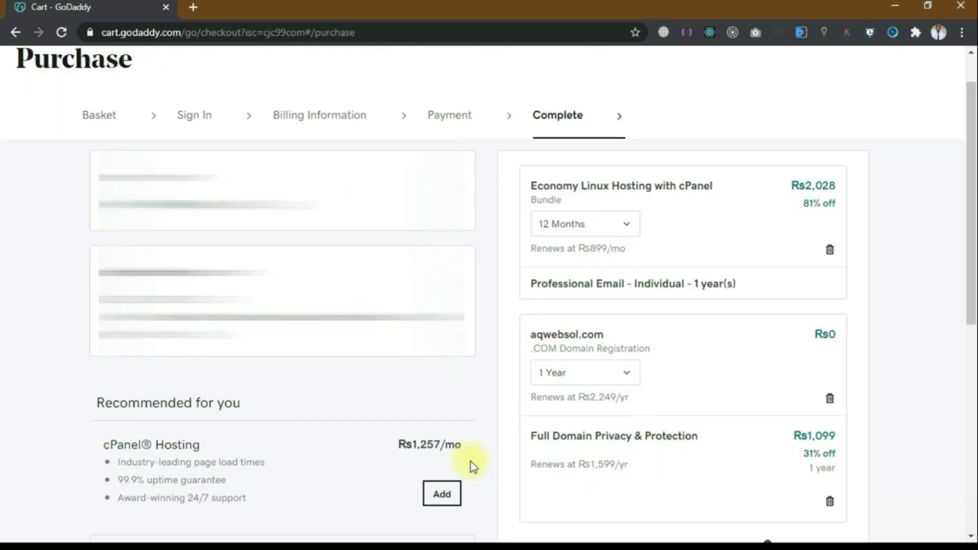
scroll(469, 462, "down", 6)
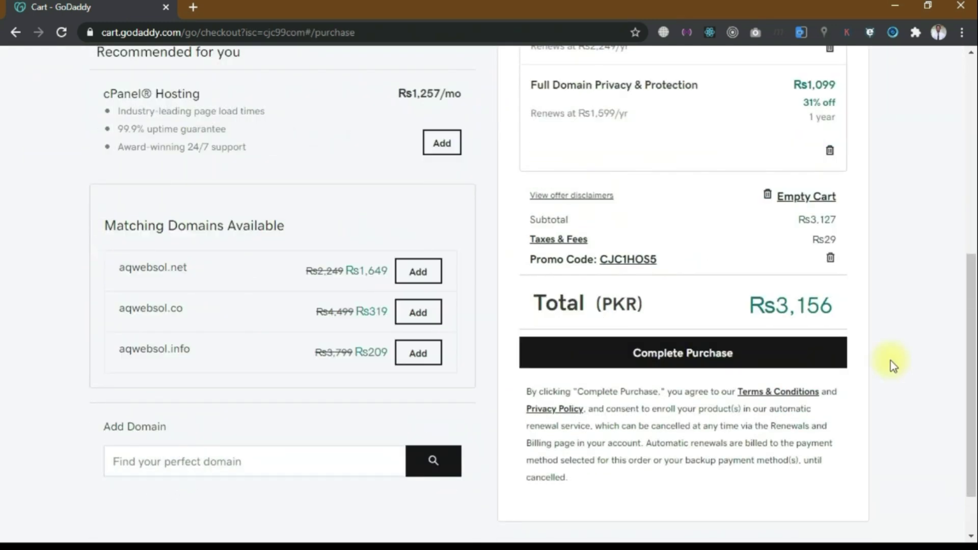
scroll(754, 285, "down", 1)
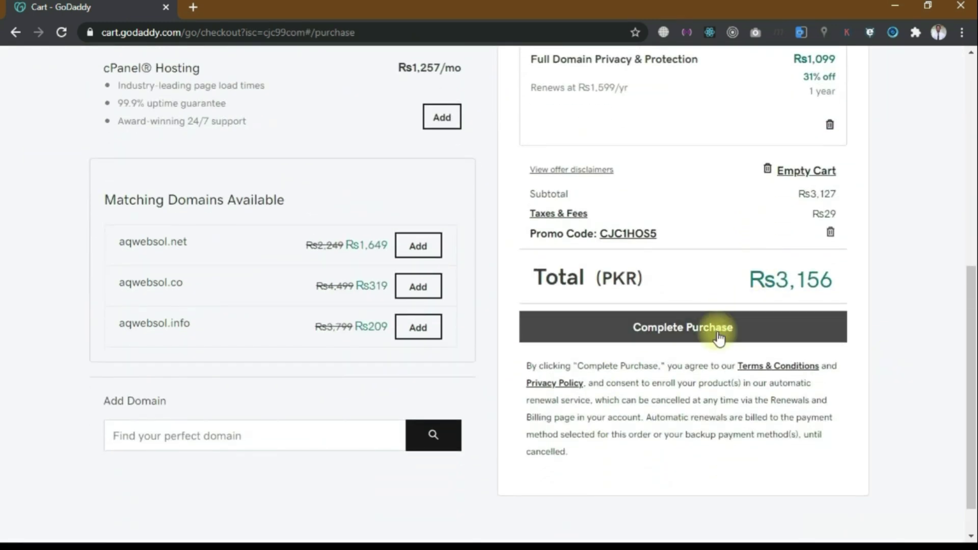
left_click(716, 329)
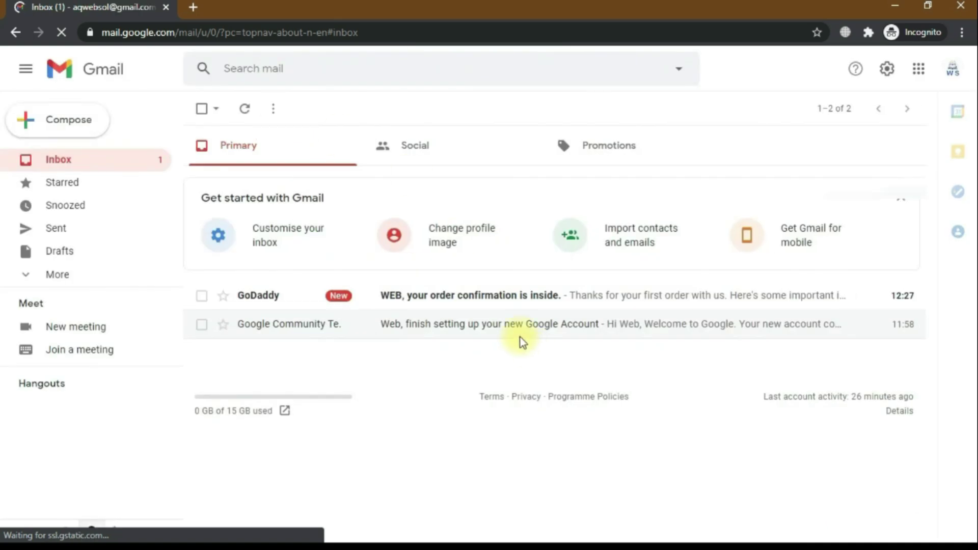
left_click(502, 304)
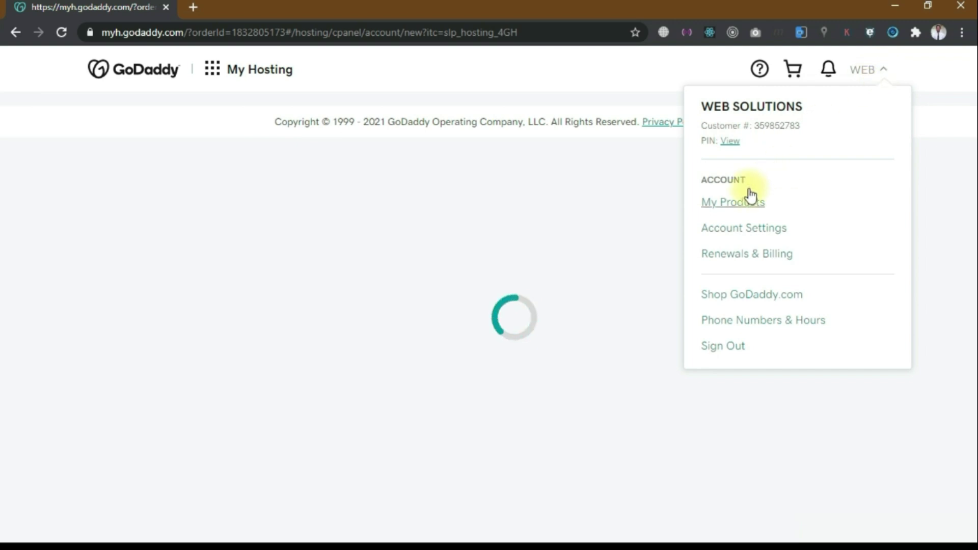
Step: Open My Products and scroll to Economy Linux Hosting with cPanel under Web Hosting
left_click(742, 203)
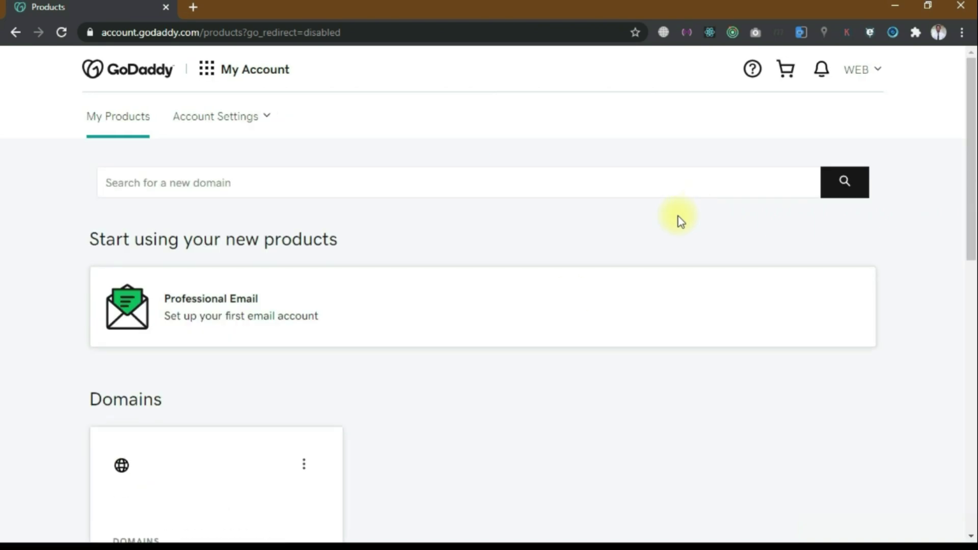
scroll(571, 323, "down", 5)
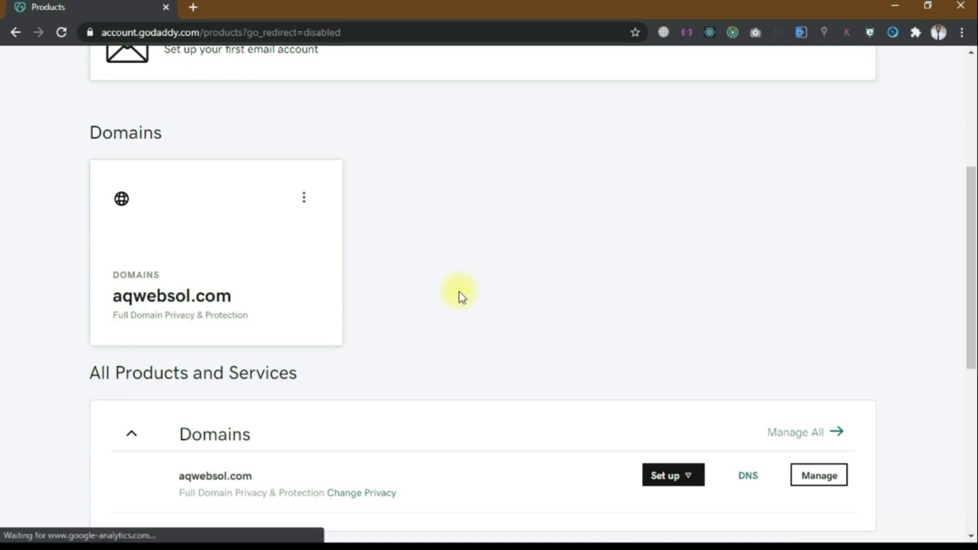
scroll(458, 295, "down", 2)
scroll(461, 296, "down", 3)
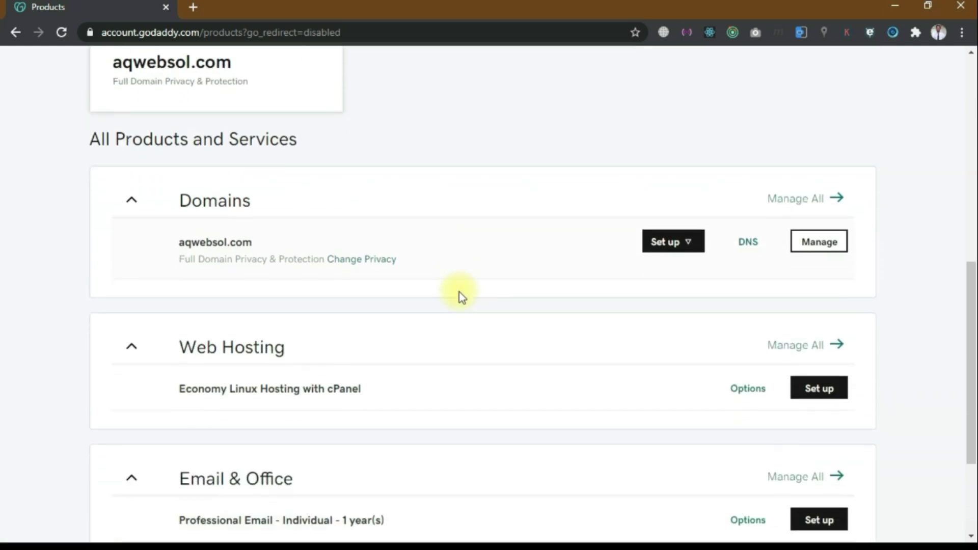
scroll(461, 295, "down", 3)
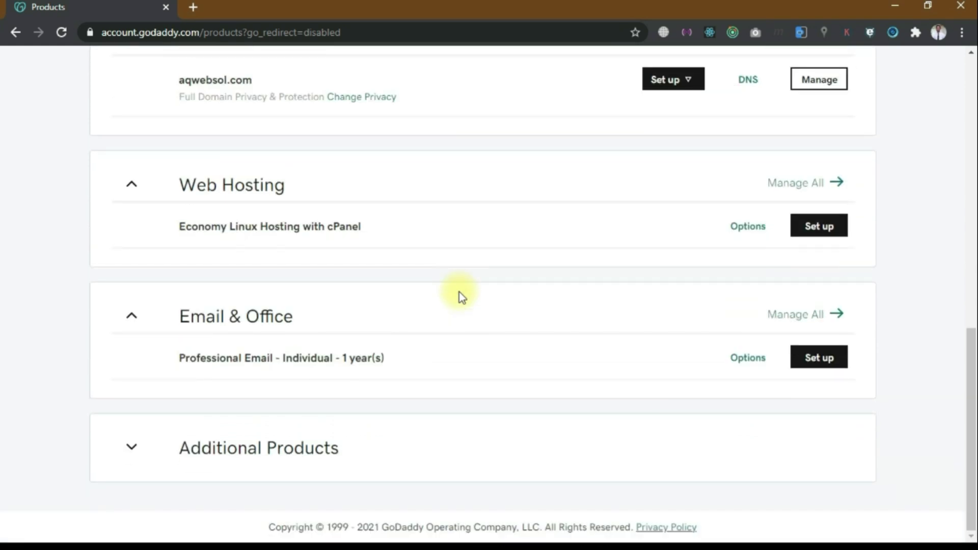
scroll(459, 292, "up", 2)
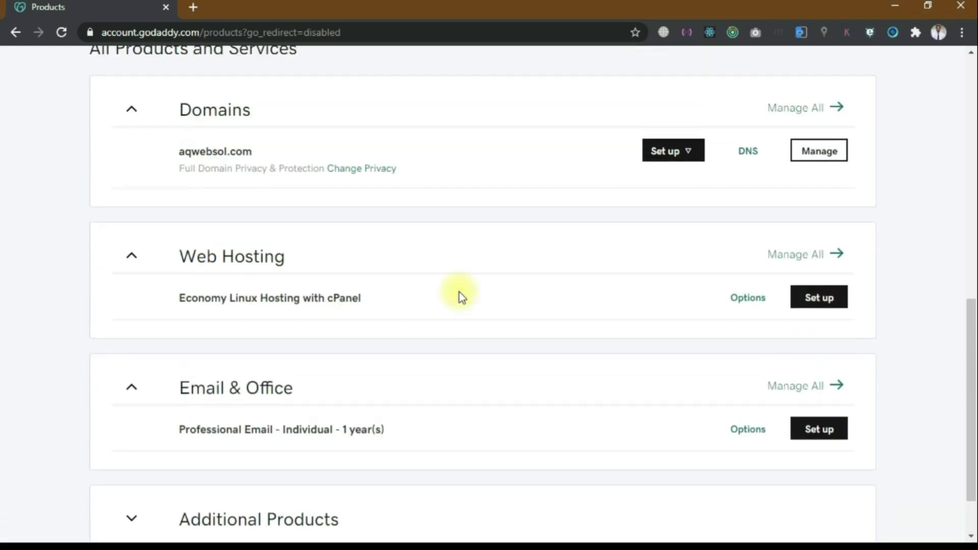
scroll(460, 292, "up", 2)
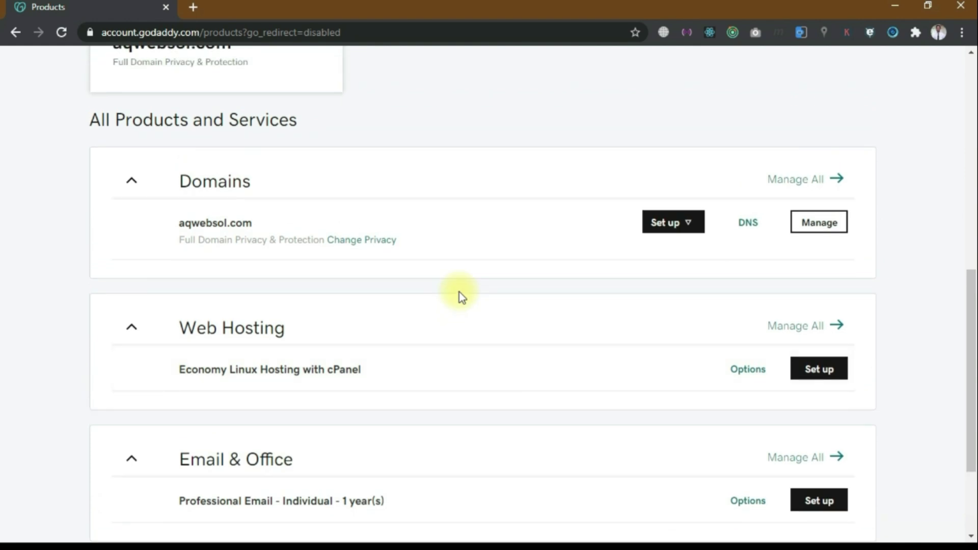
scroll(760, 360, "up", 1)
scroll(760, 360, "down", 3)
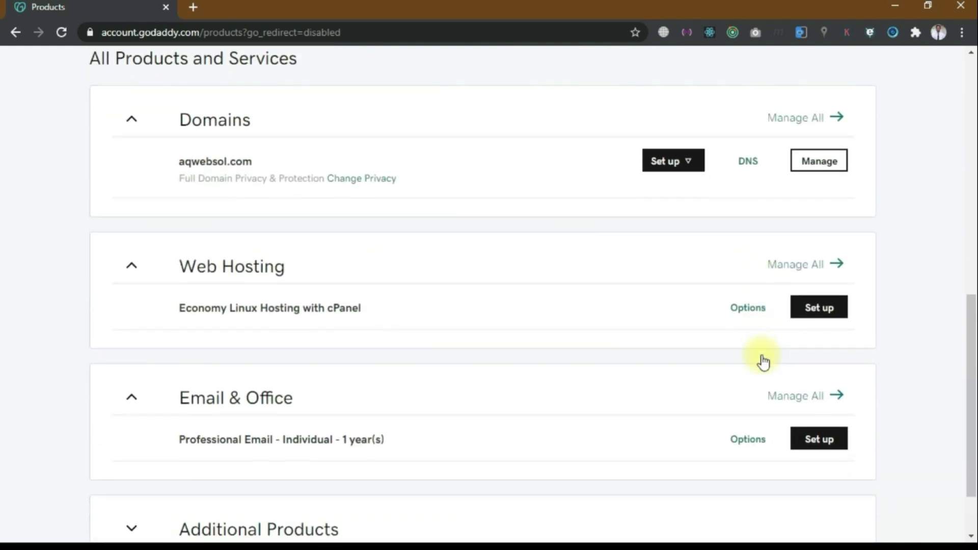
Step: Start setting up the Economy hosting with aqwebsol.com as its domain
left_click(825, 310)
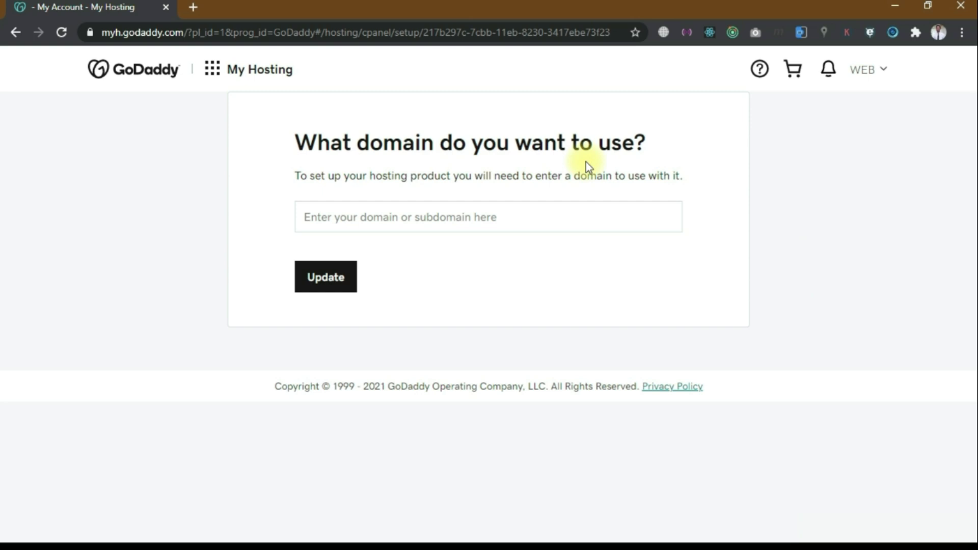
left_click(435, 219)
type("aq")
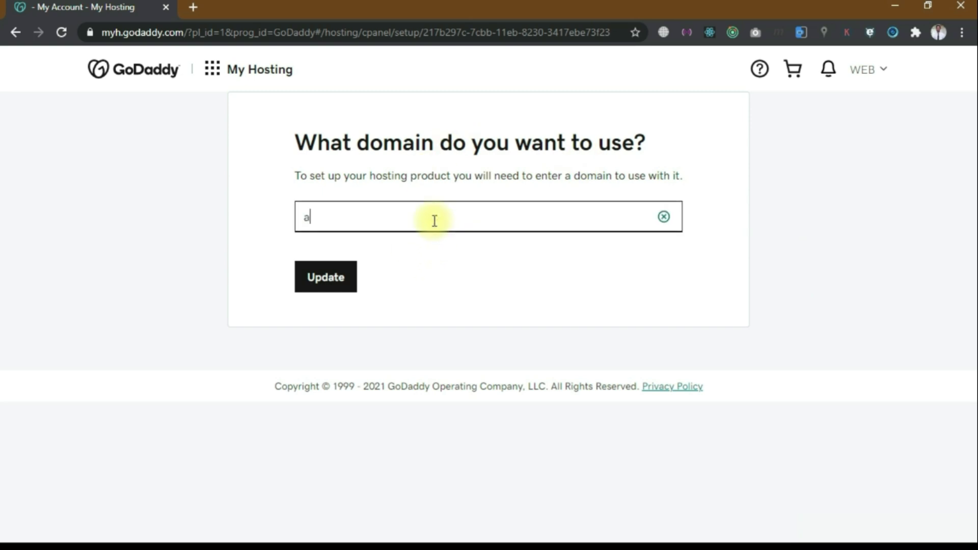
left_click(394, 252)
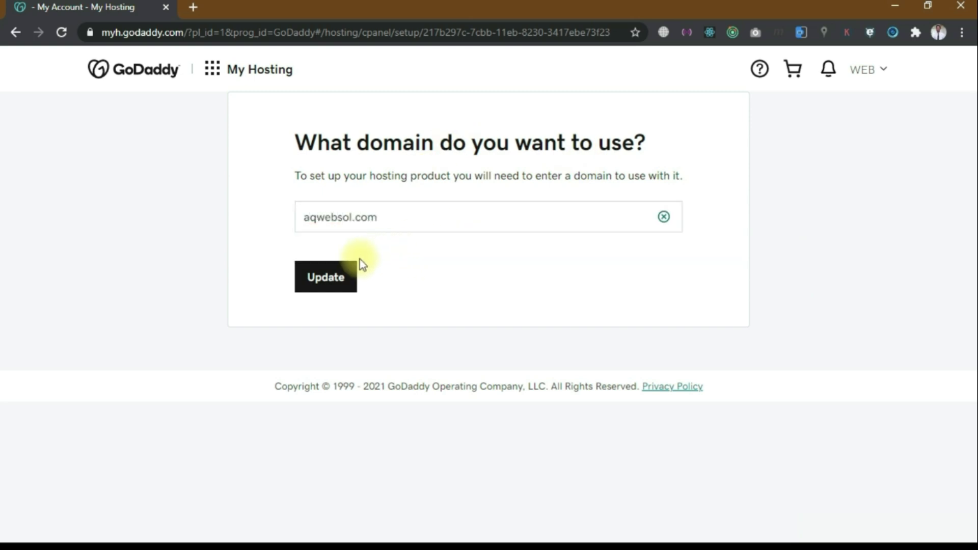
left_click(351, 275)
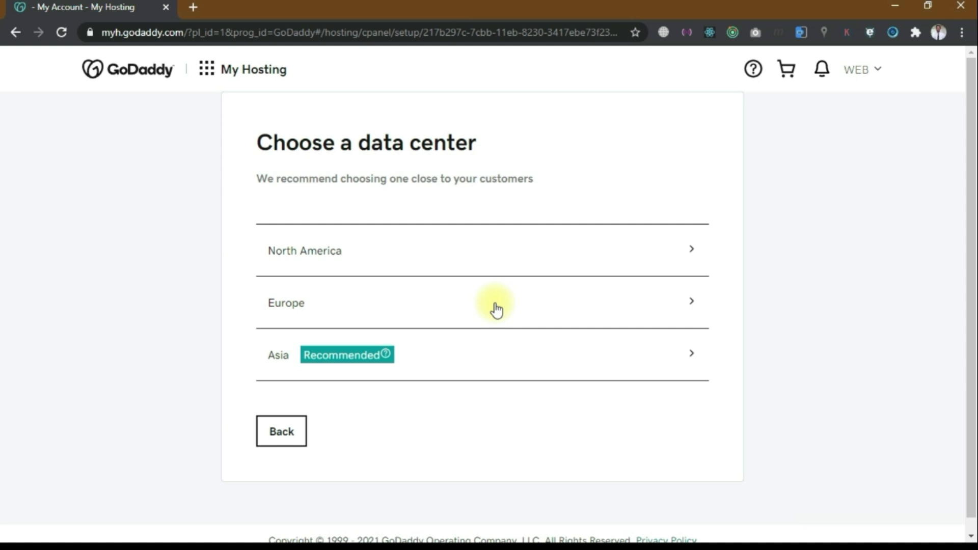
Step: Choose the Asia data center and skip the WordPress and professional email steps
left_click(423, 352)
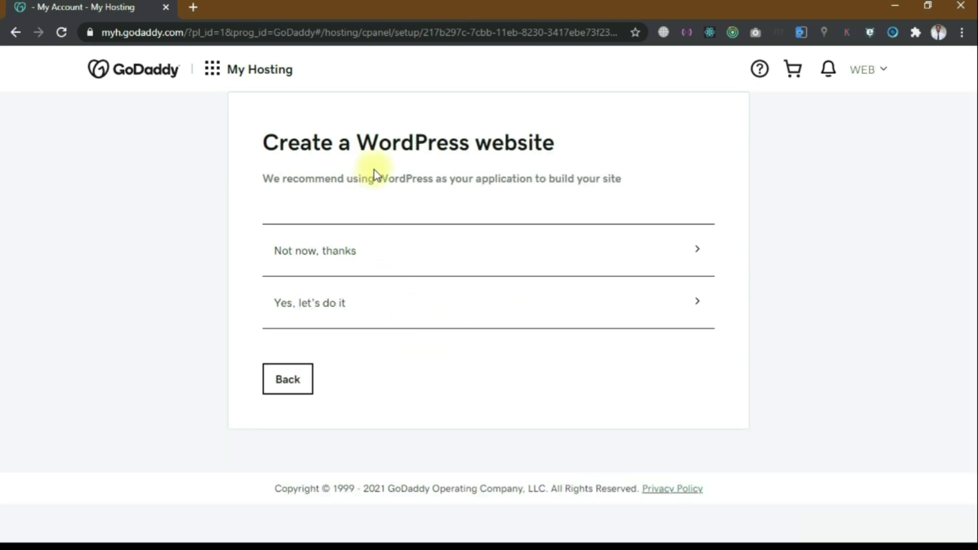
left_click(330, 259)
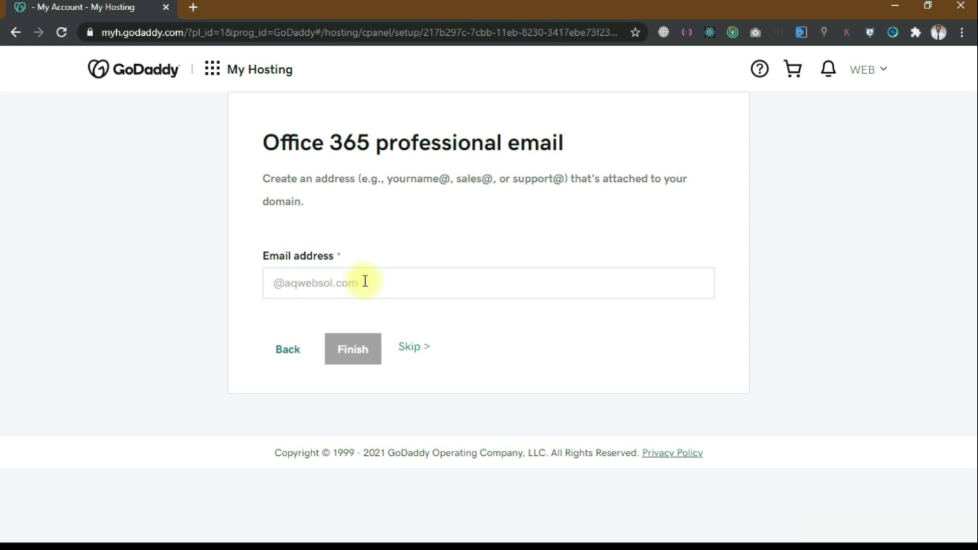
left_click(365, 281)
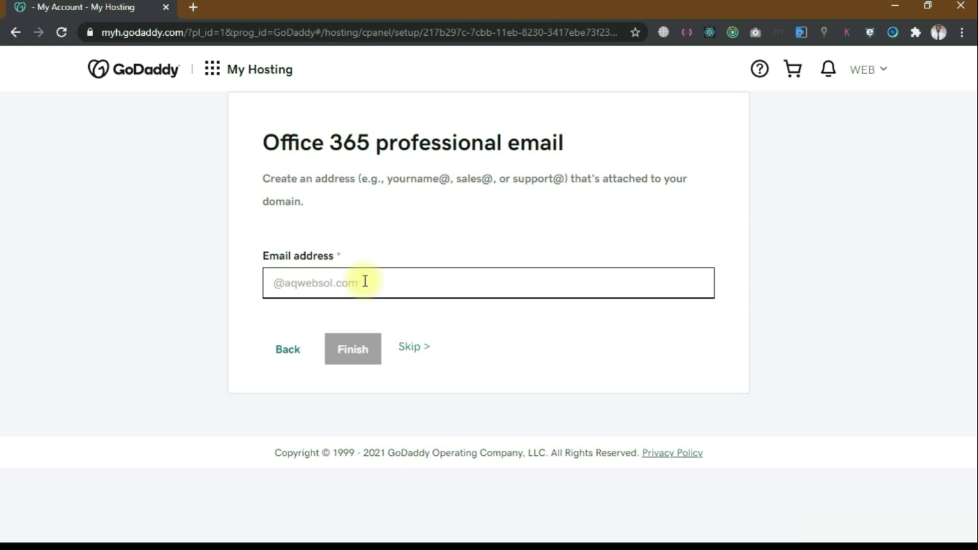
left_click(415, 348)
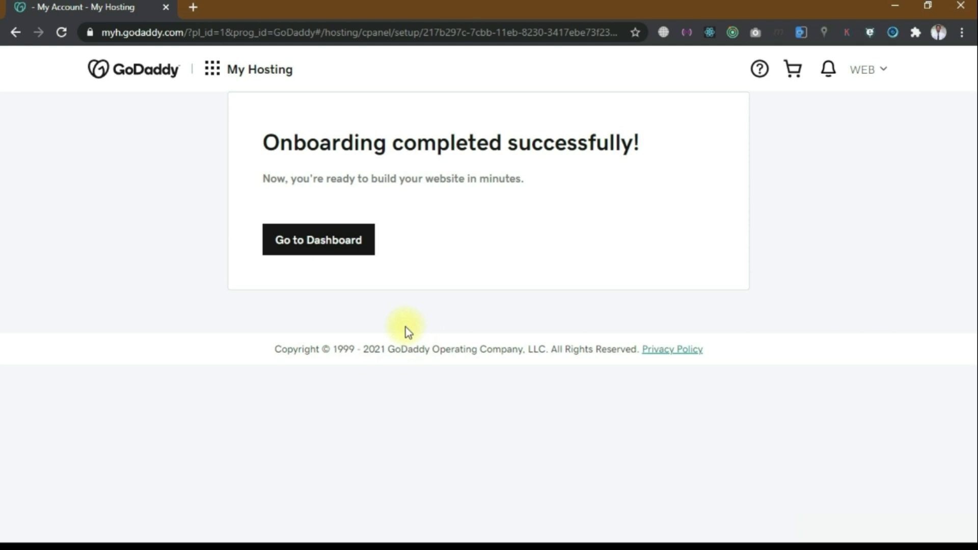
Step: Open the aqwebsol.com hosting dashboard, decline the improvement program prompt, and launch cPanel Admin
left_click(346, 241)
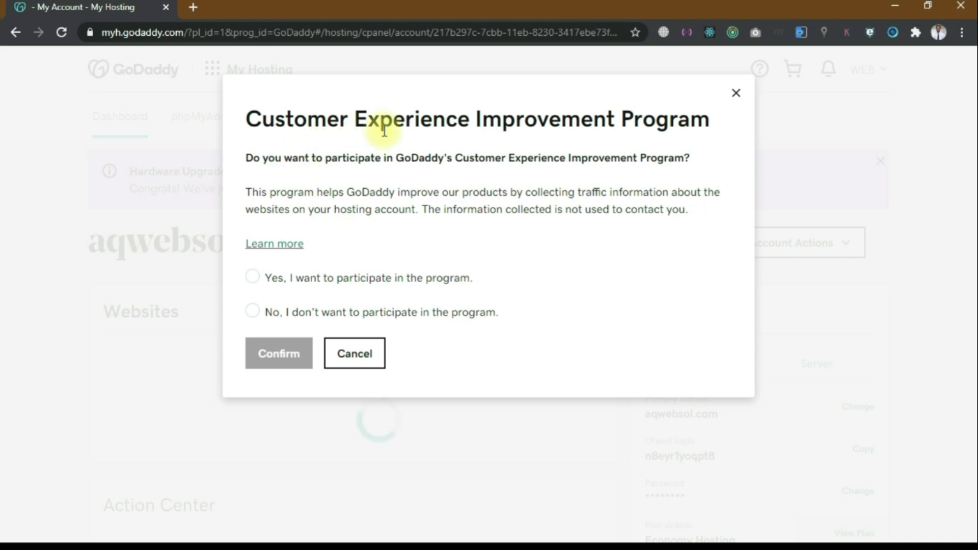
left_click(375, 360)
scroll(405, 397, "down", 1)
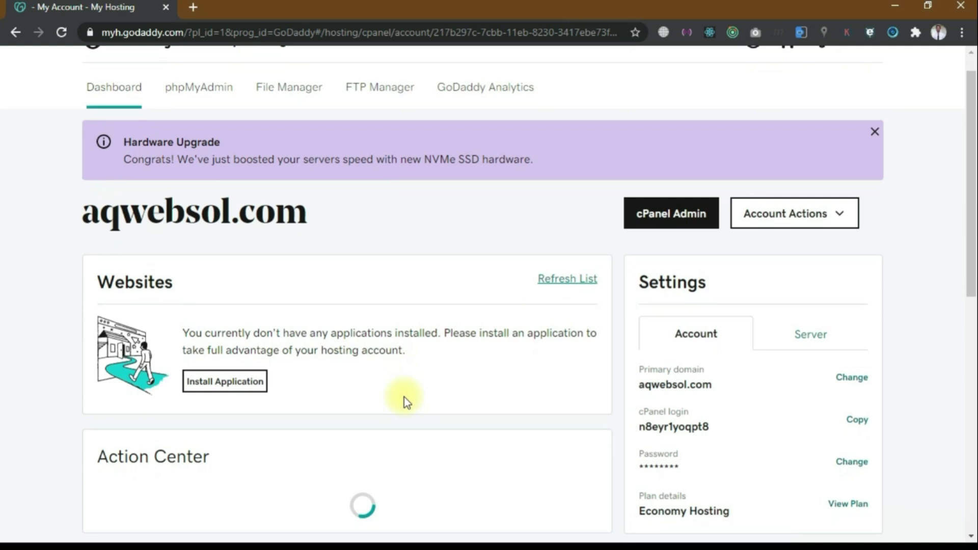
scroll(404, 396, "down", 1)
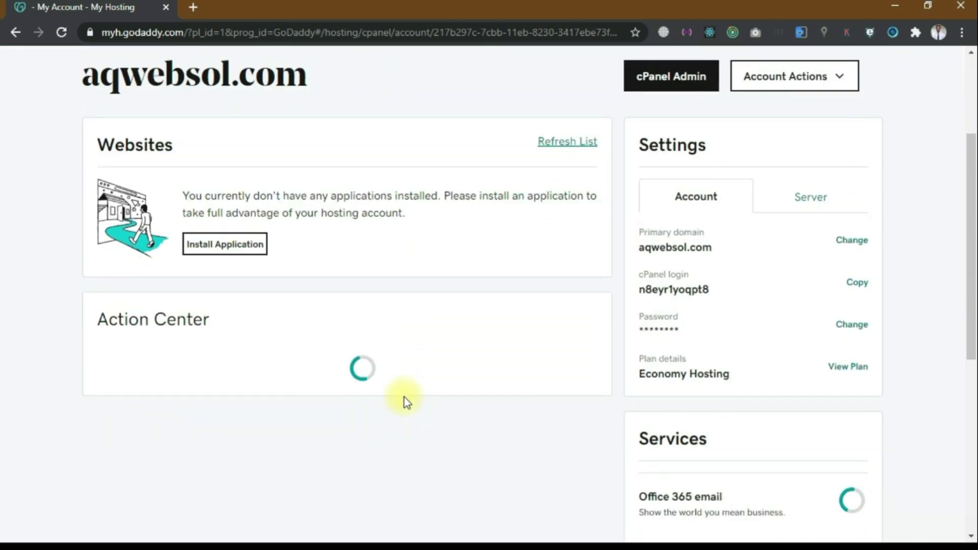
scroll(405, 397, "up", 2)
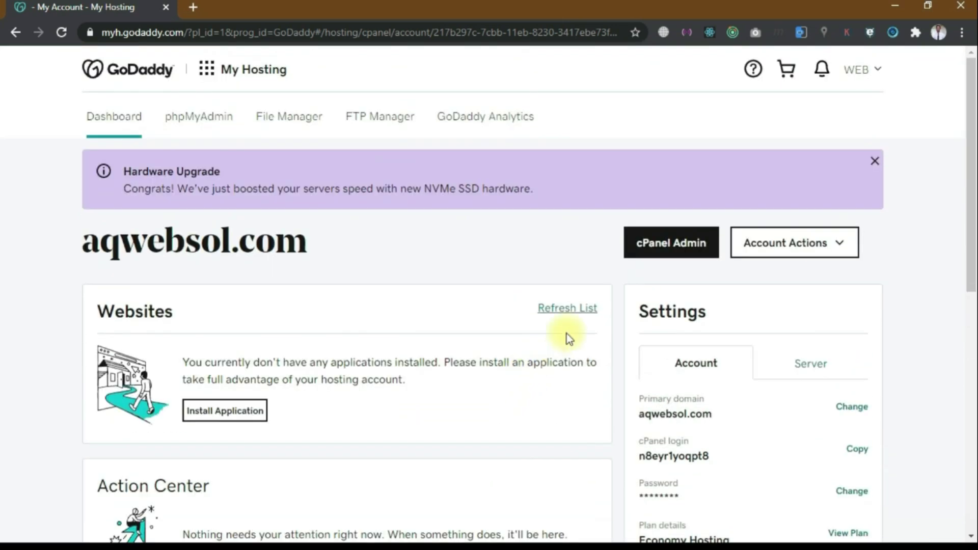
left_click(664, 245)
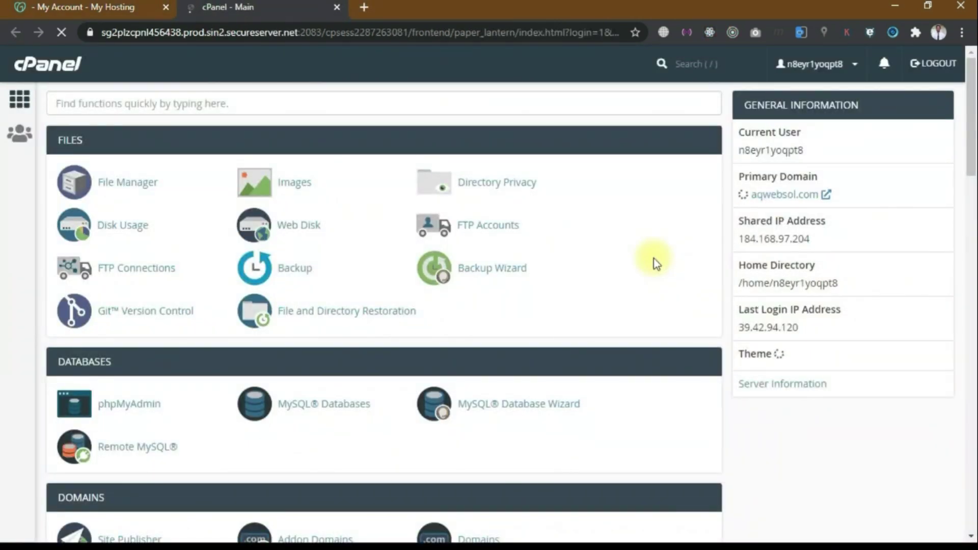
Step: Open cPanel's aqwebsol.com Primary Domain link in a new tab and switch to it
scroll(654, 258, "down", 1)
scroll(654, 259, "down", 9)
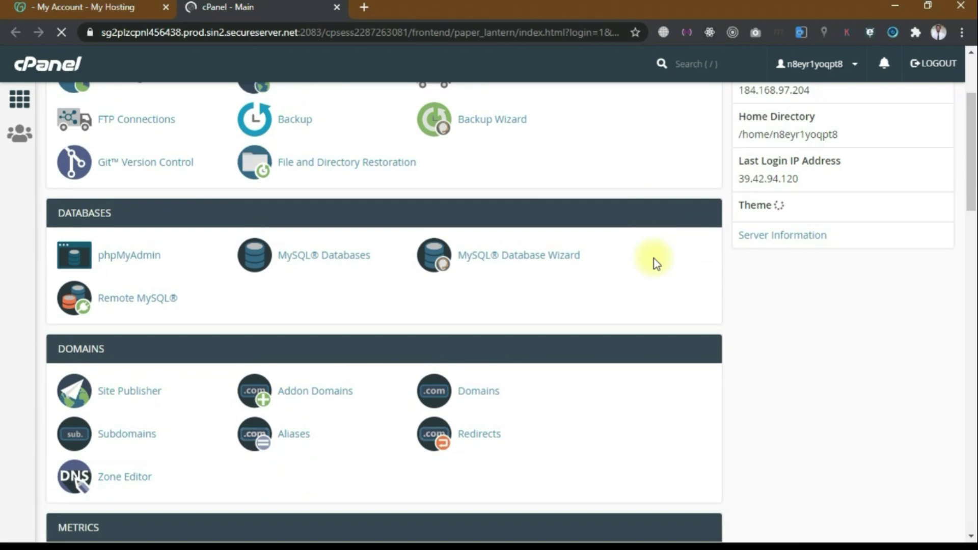
scroll(656, 262, "down", 8)
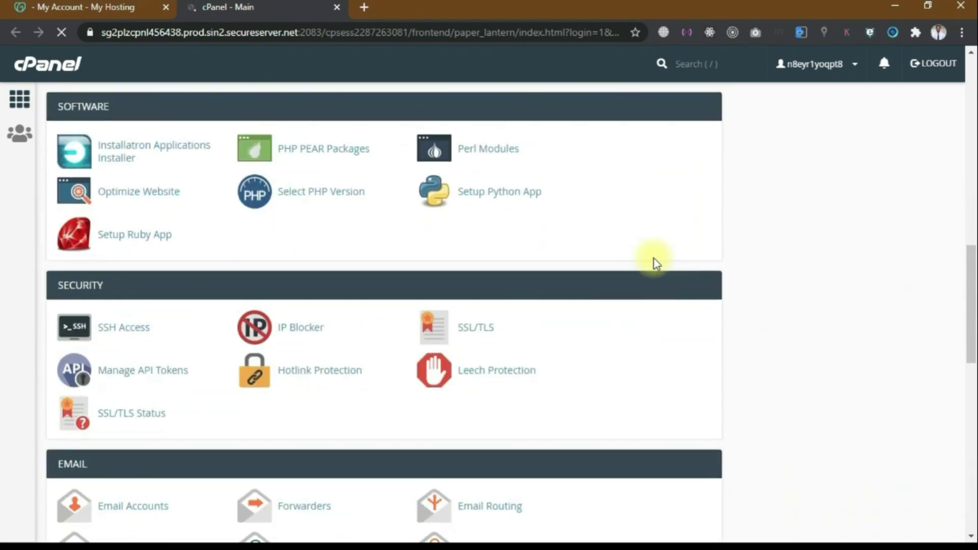
scroll(656, 262, "down", 2)
scroll(656, 262, "down", 10)
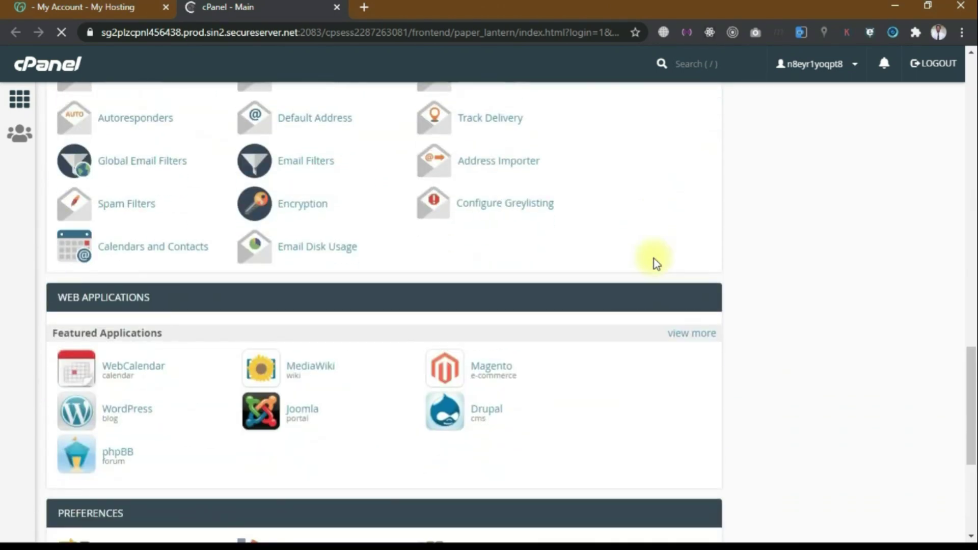
key("Home")
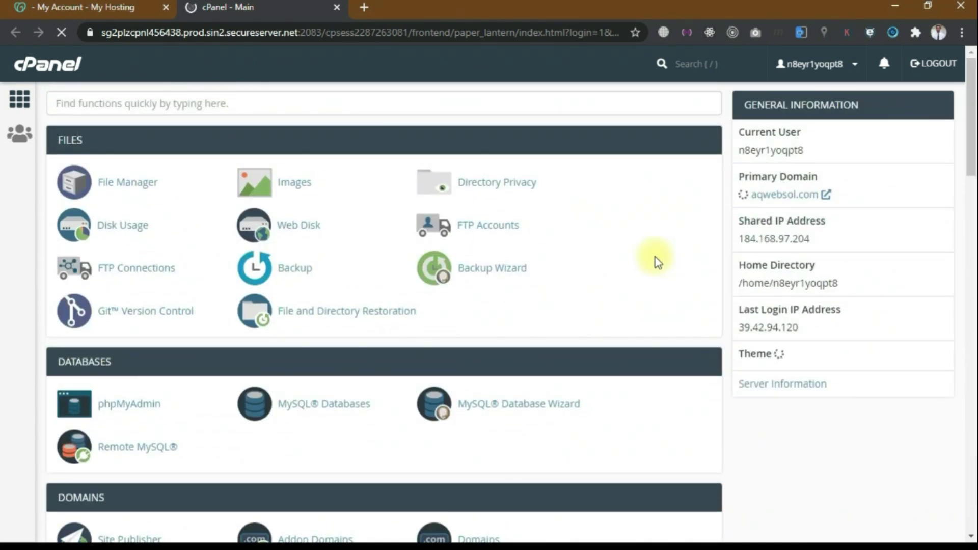
right_click(755, 199)
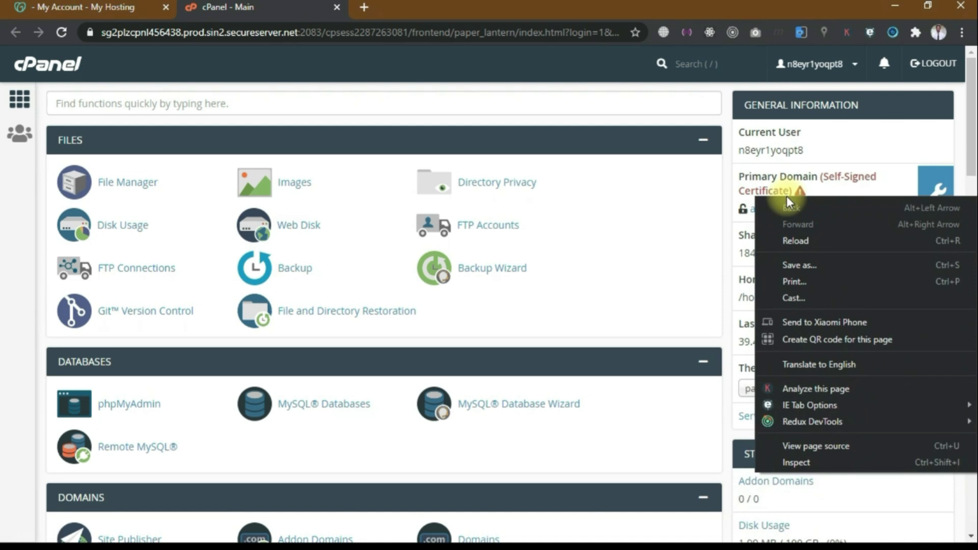
left_click(880, 134)
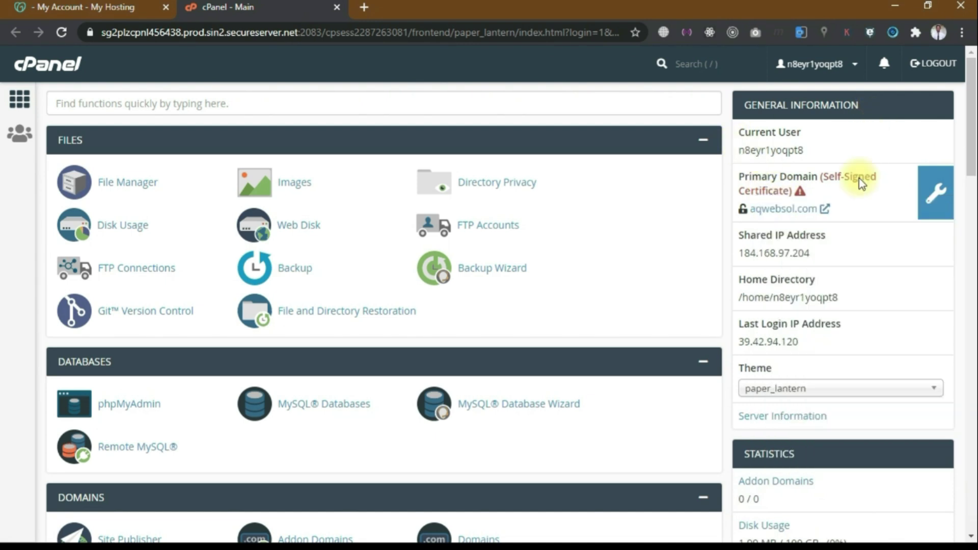
right_click(801, 211)
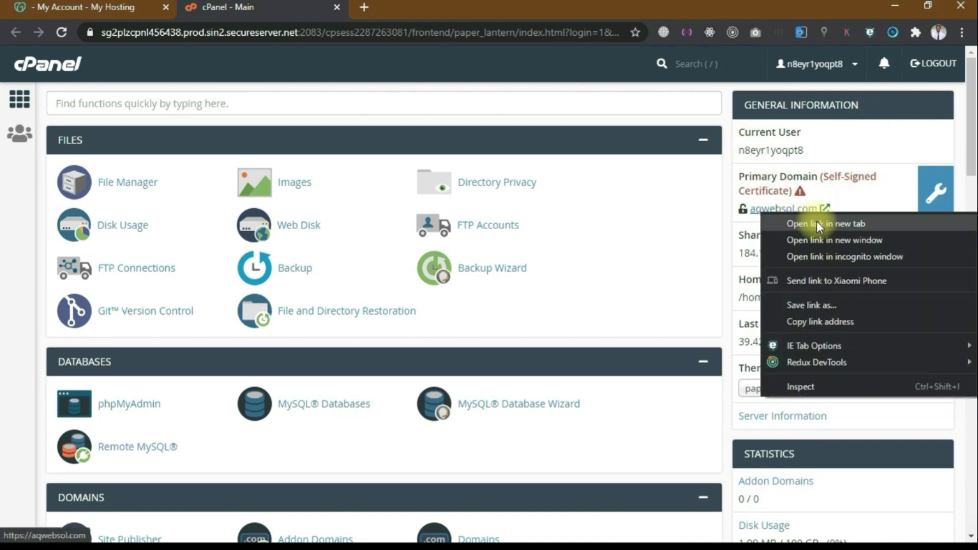
left_click(808, 223)
left_click(449, 6)
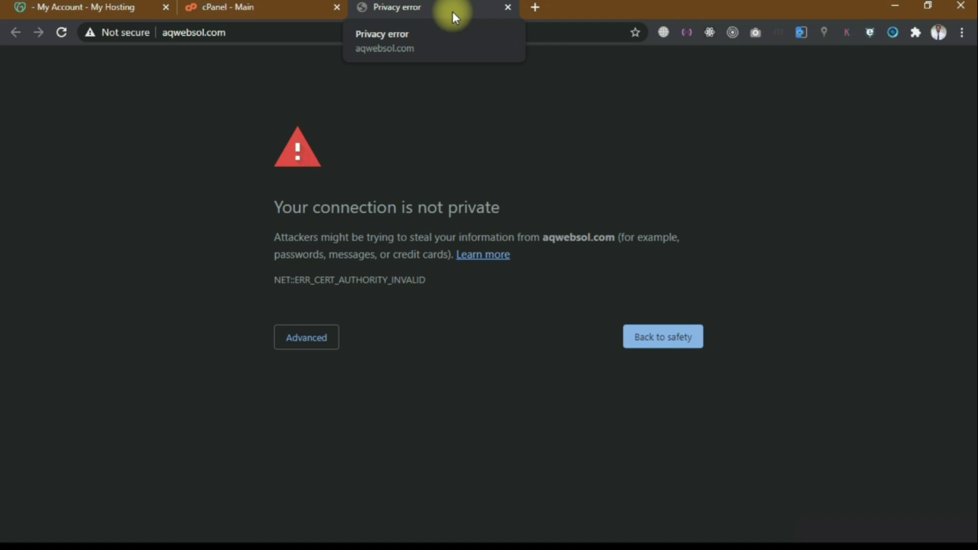
Step: Bypass Chrome's certificate warning and proceed to aqwebsol.com unsafely
left_click(322, 334)
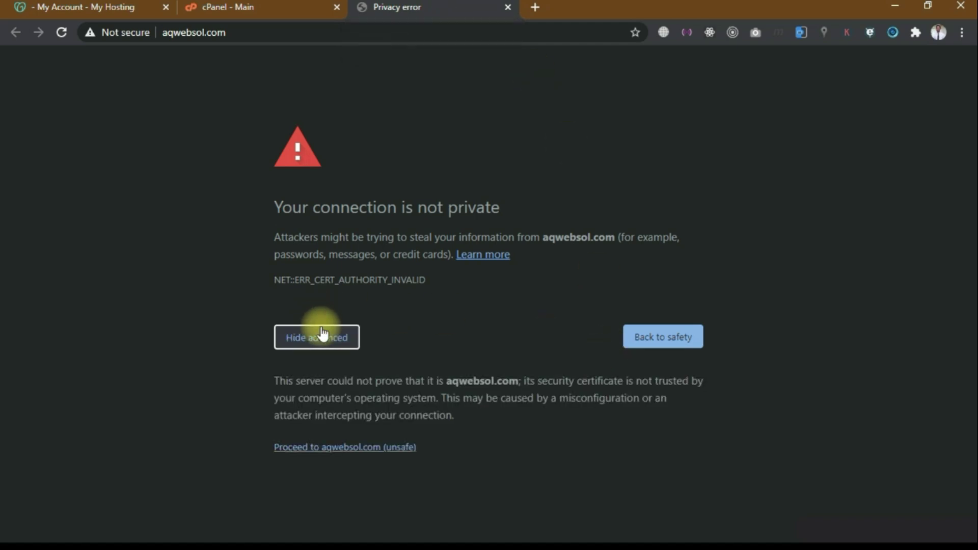
left_click(372, 448)
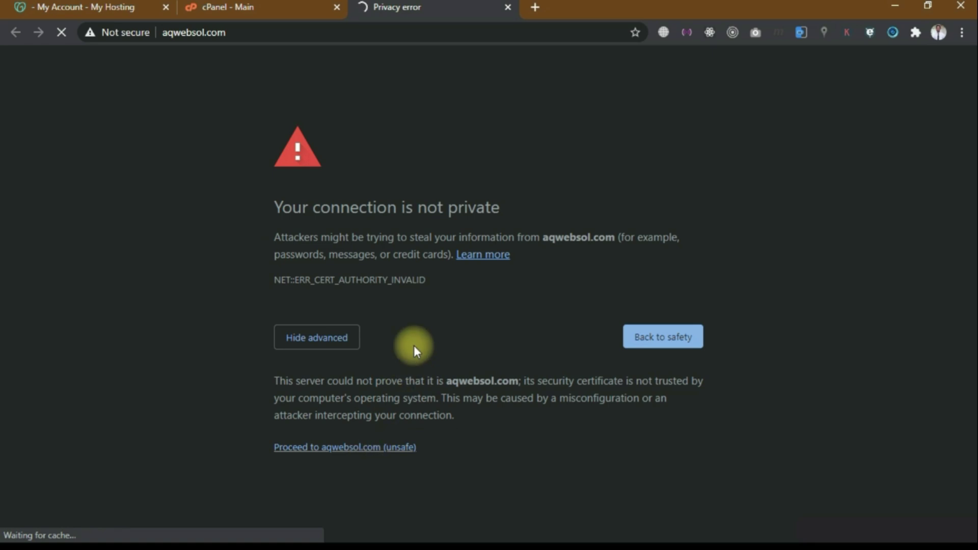